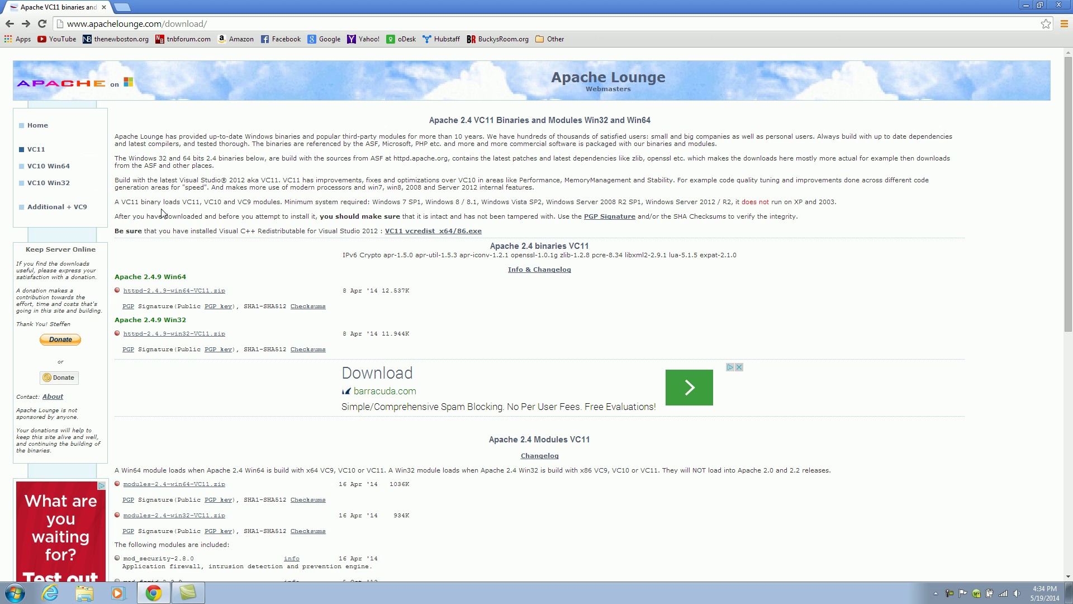
# Scroll the Apache Lounge list and highlight the Apache 2.4.9 Win64 heading, then open Start.
pyautogui.scroll(-1, 179, 223)
pyautogui.scroll(1, 189, 235)
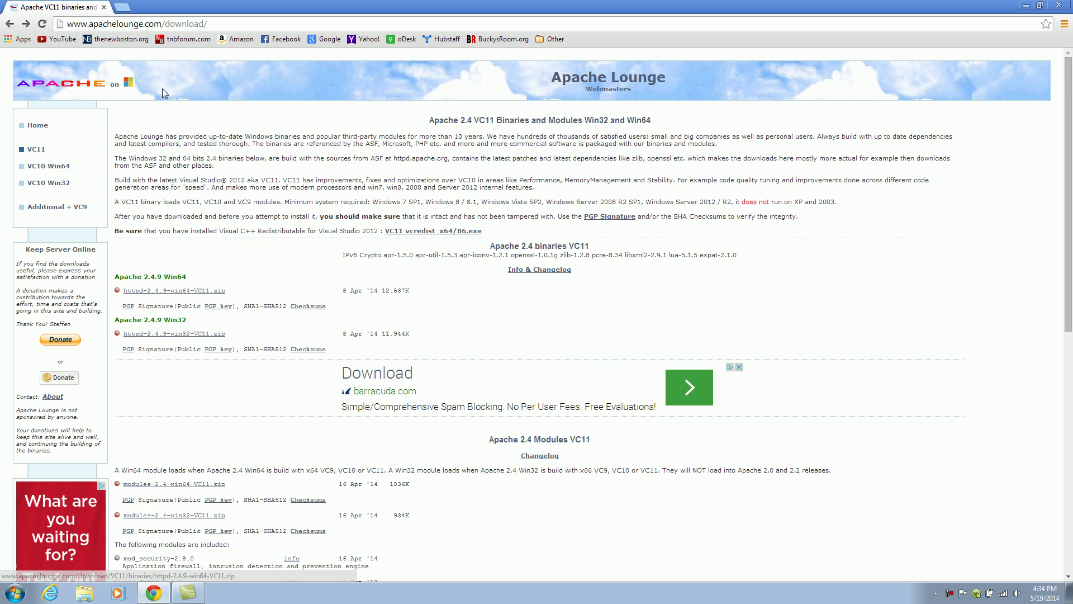
pyautogui.click(229, 23)
pyautogui.click(252, 197)
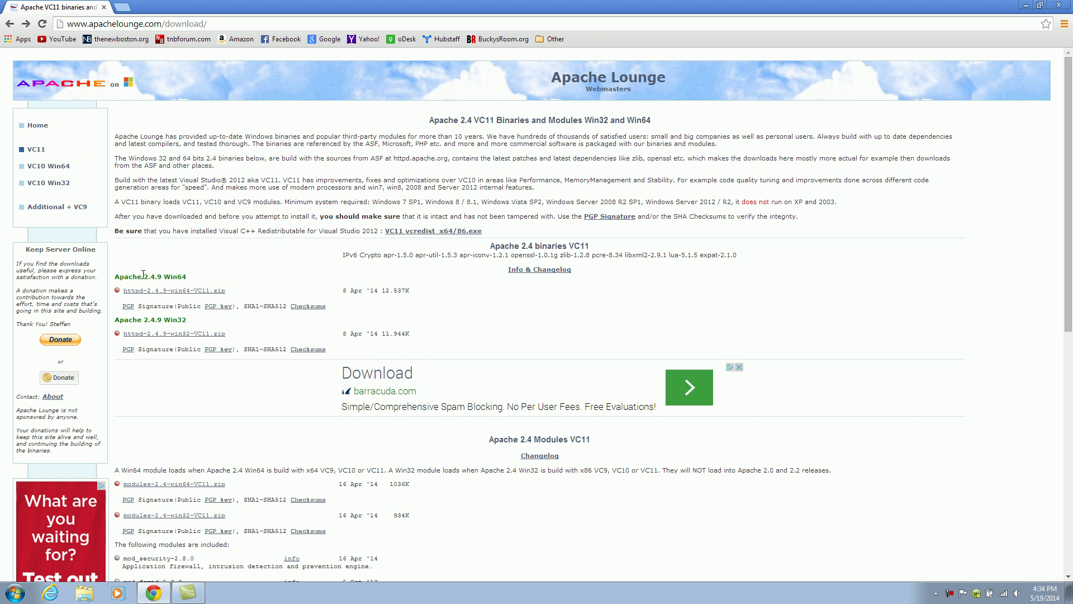
pyautogui.moveTo(115, 276); pyautogui.dragTo(163, 277)
pyautogui.click(156, 276)
pyautogui.moveTo(187, 277); pyautogui.dragTo(131, 274)
pyautogui.click(131, 275)
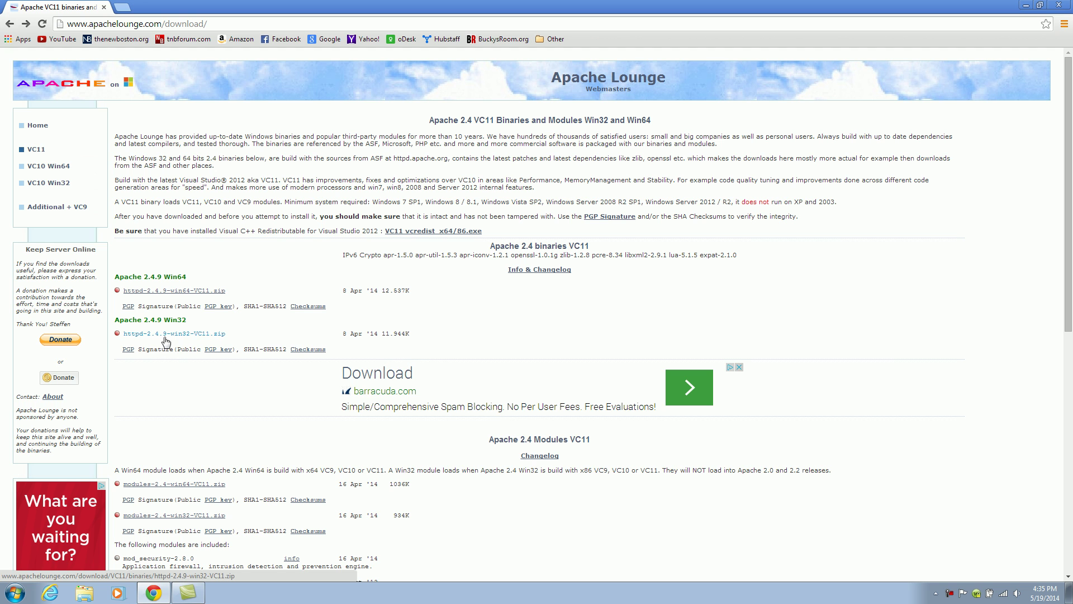
pyautogui.click(15, 592)
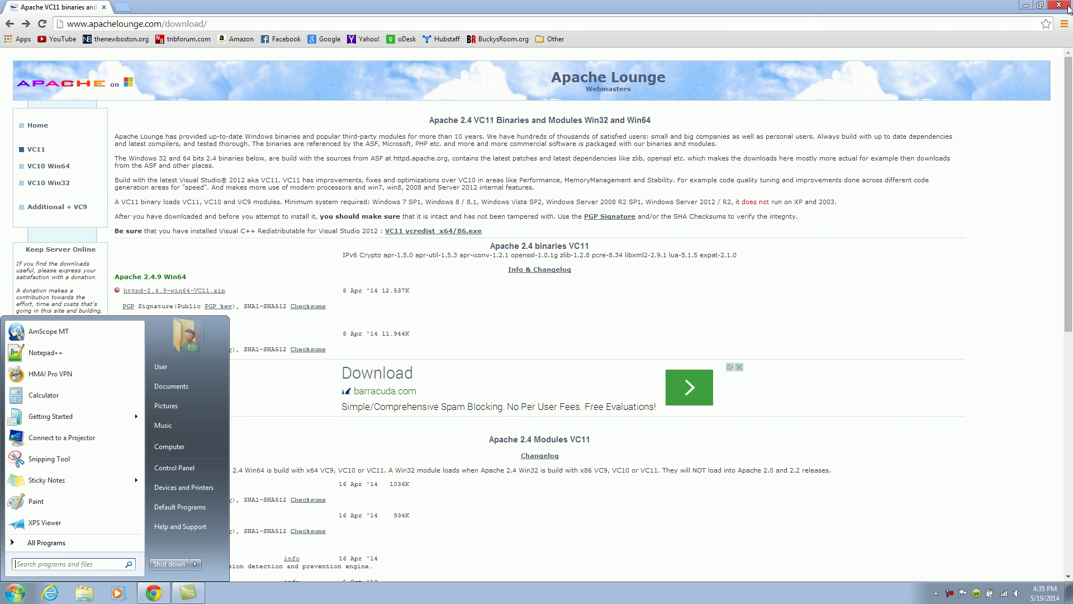
# From the desktop, go to the user's Downloads folder and select the httpd-2.4.9-win32-VC11 zip.
pyautogui.press('super+d')
pyautogui.click(16, 591)
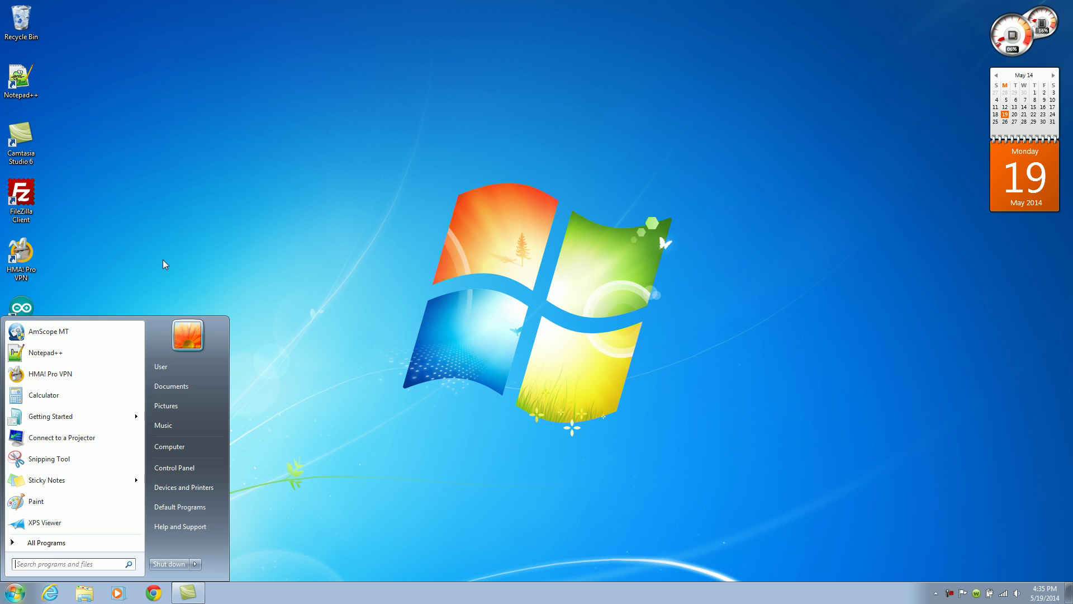
pyautogui.click(176, 366)
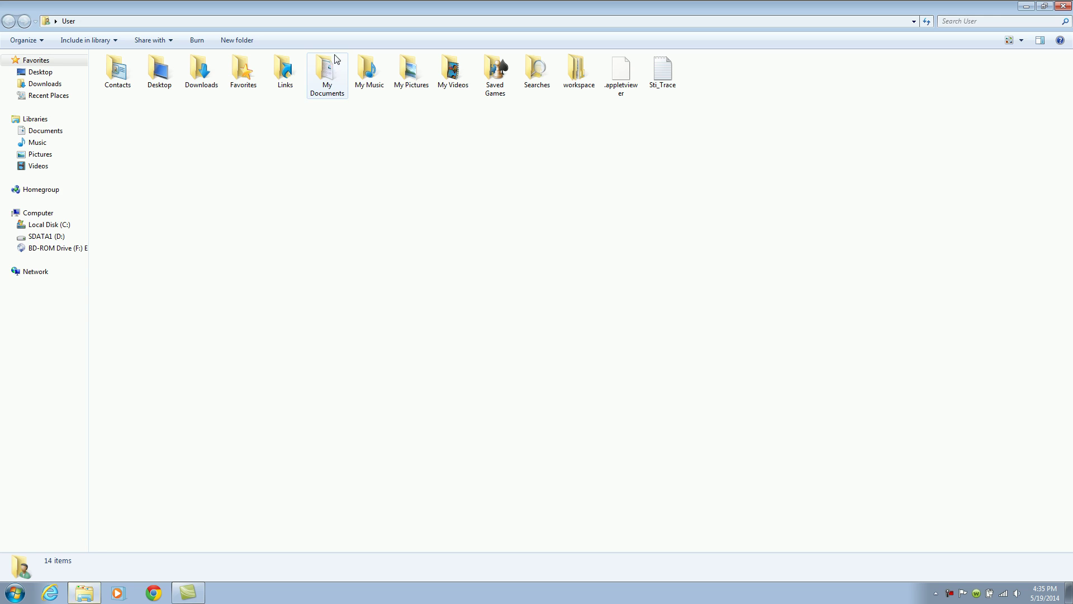
pyautogui.doubleClick(201, 70)
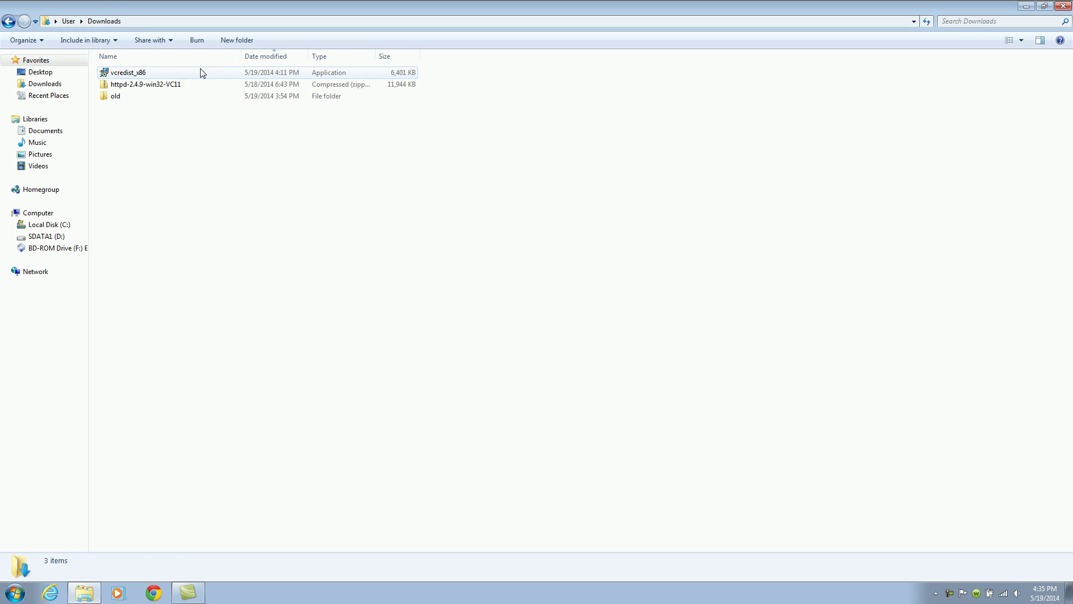
pyautogui.click(150, 89)
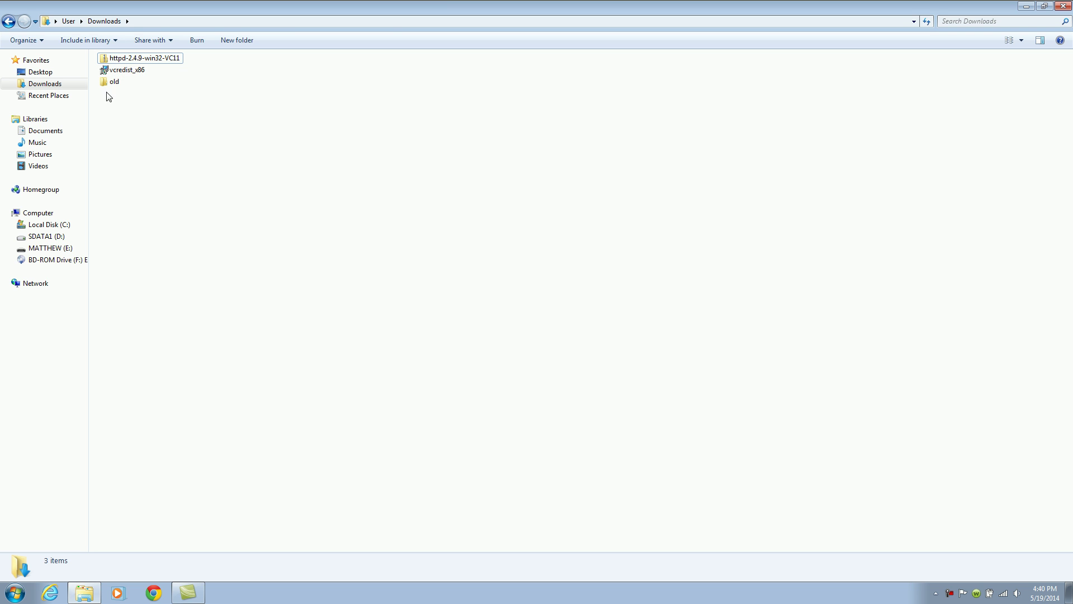
# Open the httpd-2.4.9-win32-VC11 zip and drag its Apache24 folder onto Local Disk (C:).
pyautogui.doubleClick(103, 59)
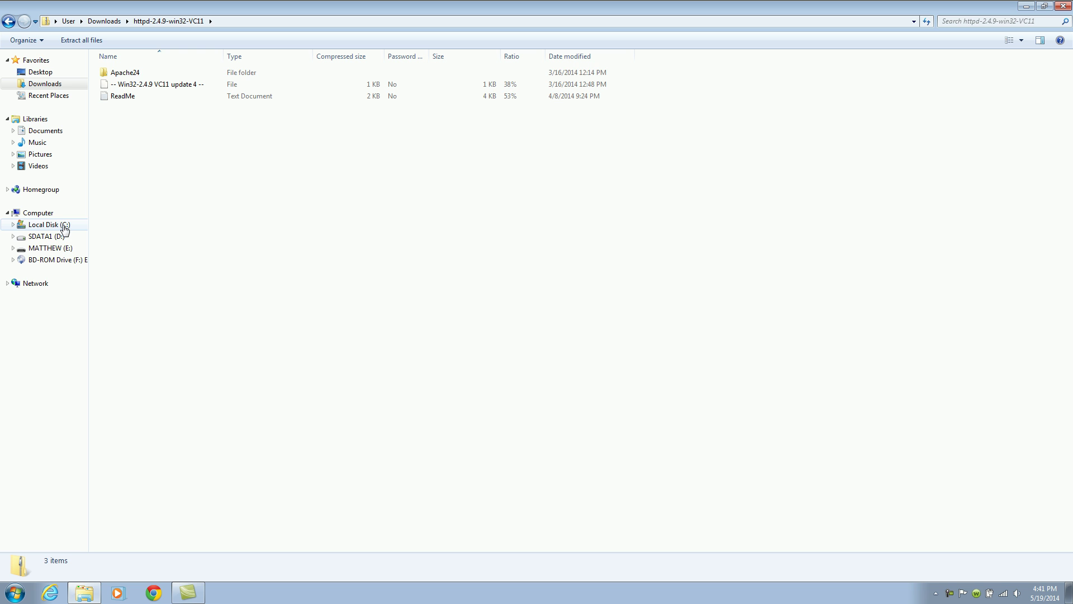
pyautogui.click(104, 74)
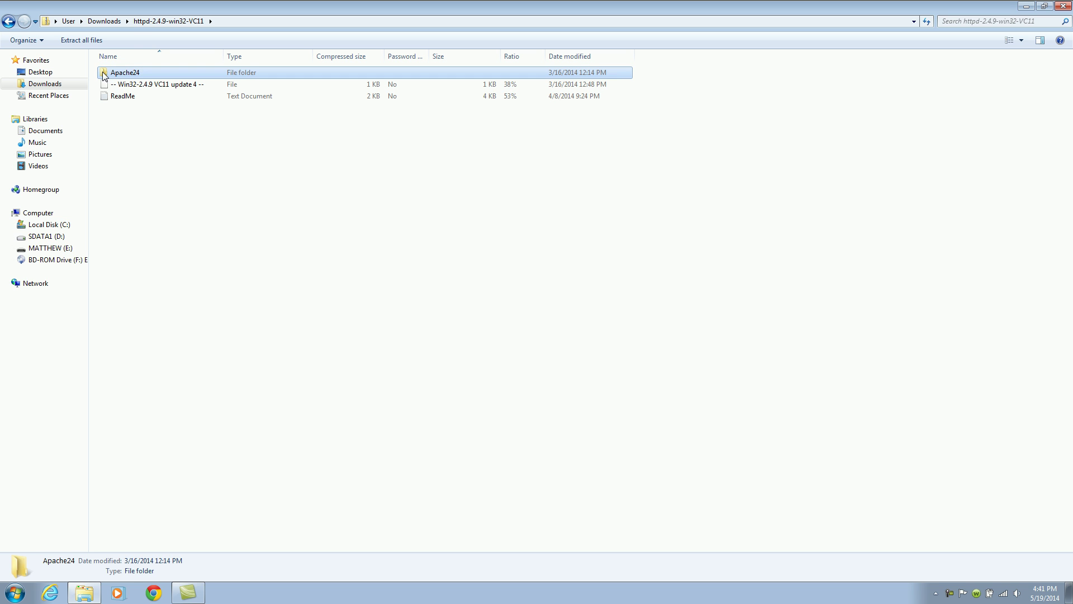
pyautogui.moveTo(104, 75); pyautogui.dragTo(67, 227)
# Rename C:\Apache24 to Apache by deleting the trailing 24 from its name.
pyautogui.click(49, 226)
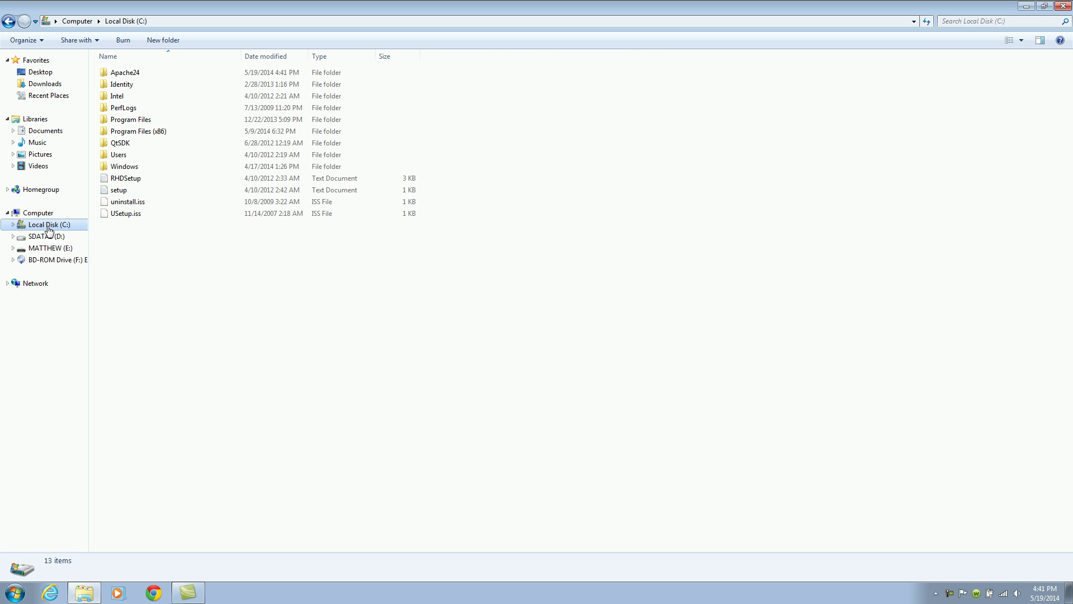
pyautogui.click(133, 77)
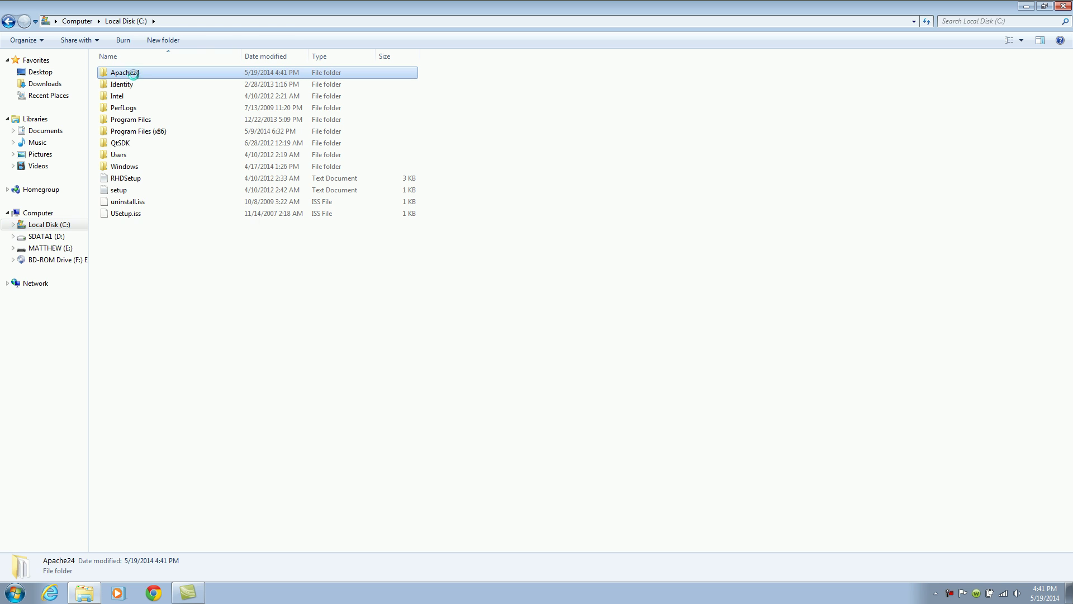
pyautogui.rightClick(134, 77)
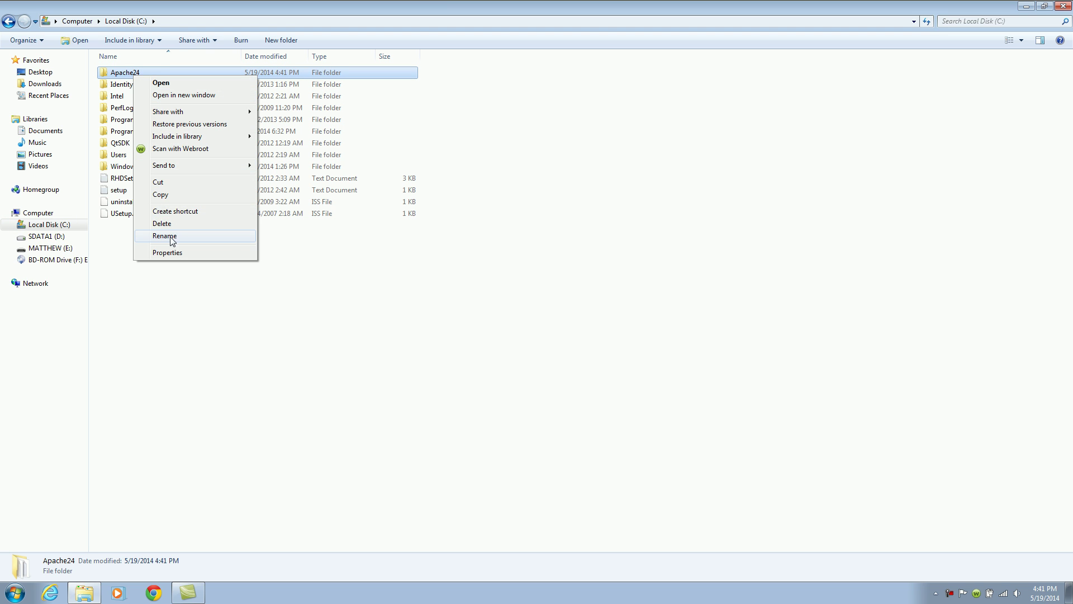
pyautogui.click(165, 236)
pyautogui.click(147, 72)
pyautogui.press('BackSpace')
pyautogui.press('BackSpace')
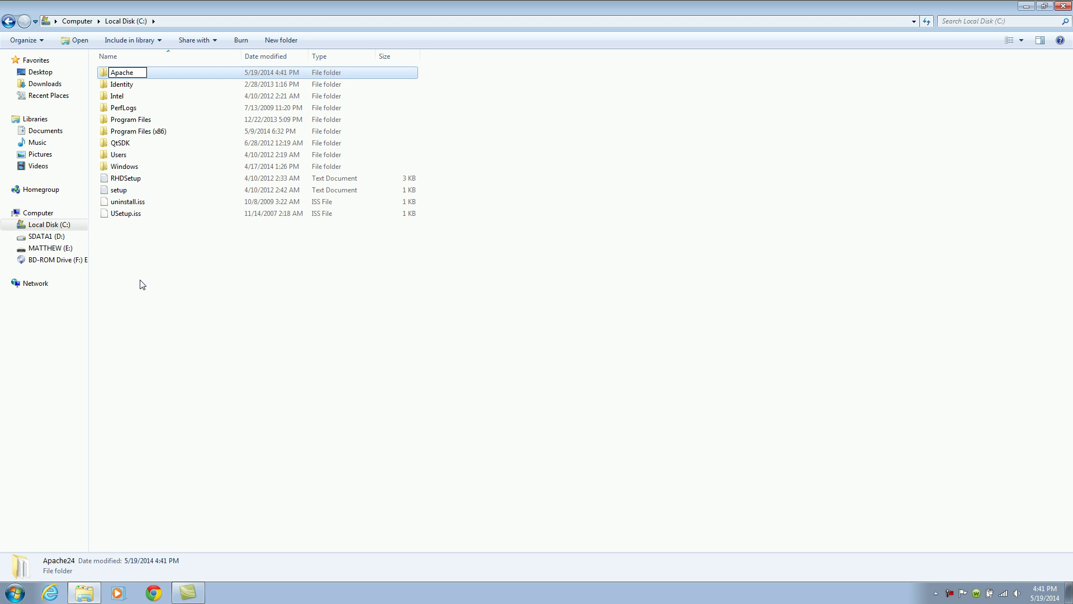
pyautogui.click(139, 259)
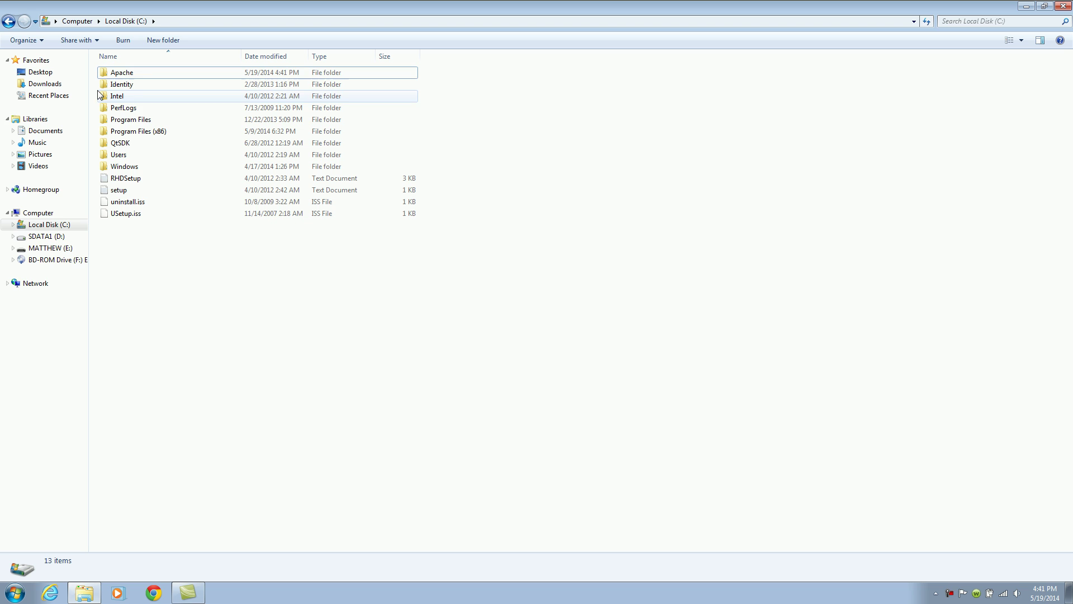
pyautogui.moveTo(116, 77)
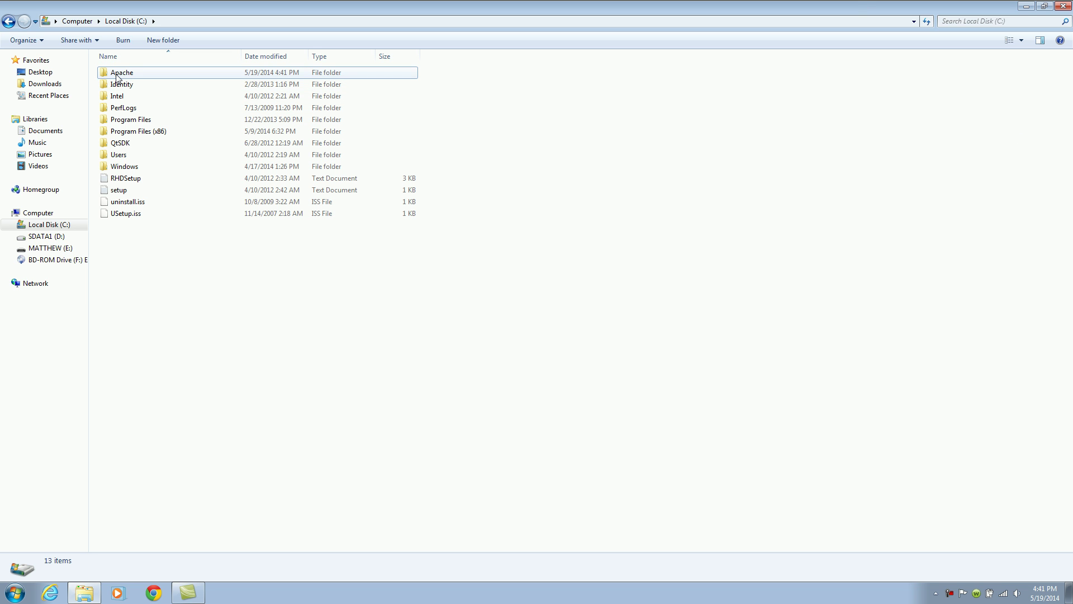
# Minimise Explorer and start Notepad++ from its desktop shortcut.
pyautogui.click(1026, 6)
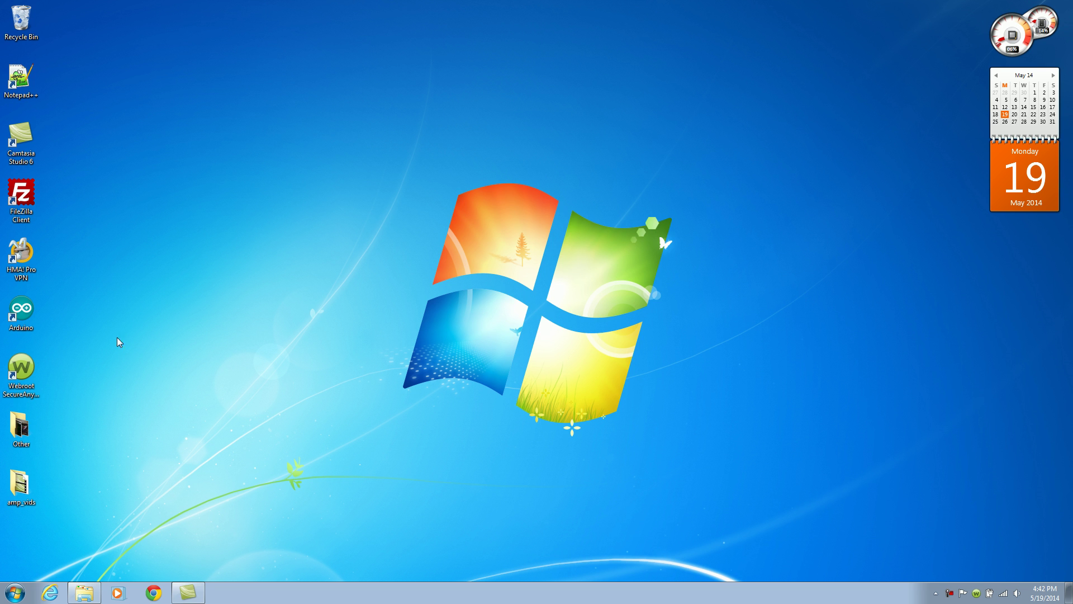
pyautogui.click(21, 72)
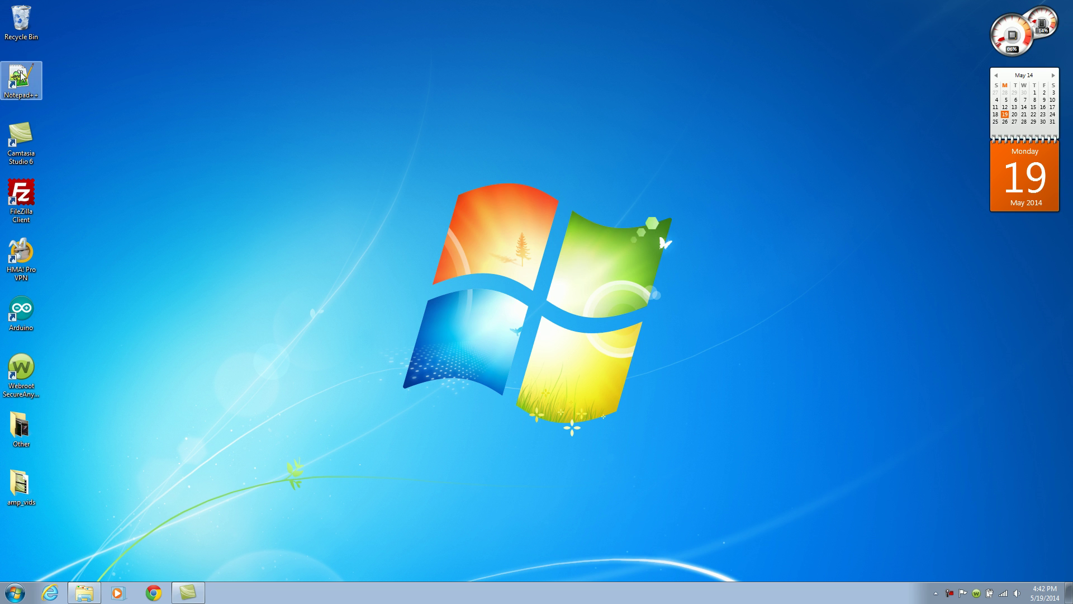
pyautogui.doubleClick(20, 72)
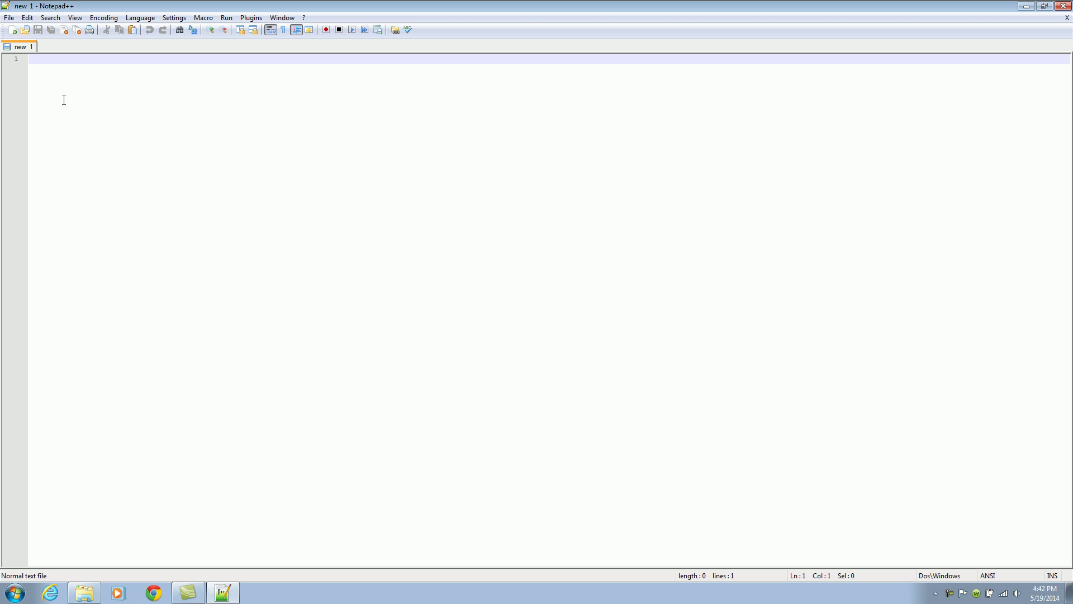
# Browse through File > Open to C:\Apache\conf and open httpd.conf.
pyautogui.click(10, 18)
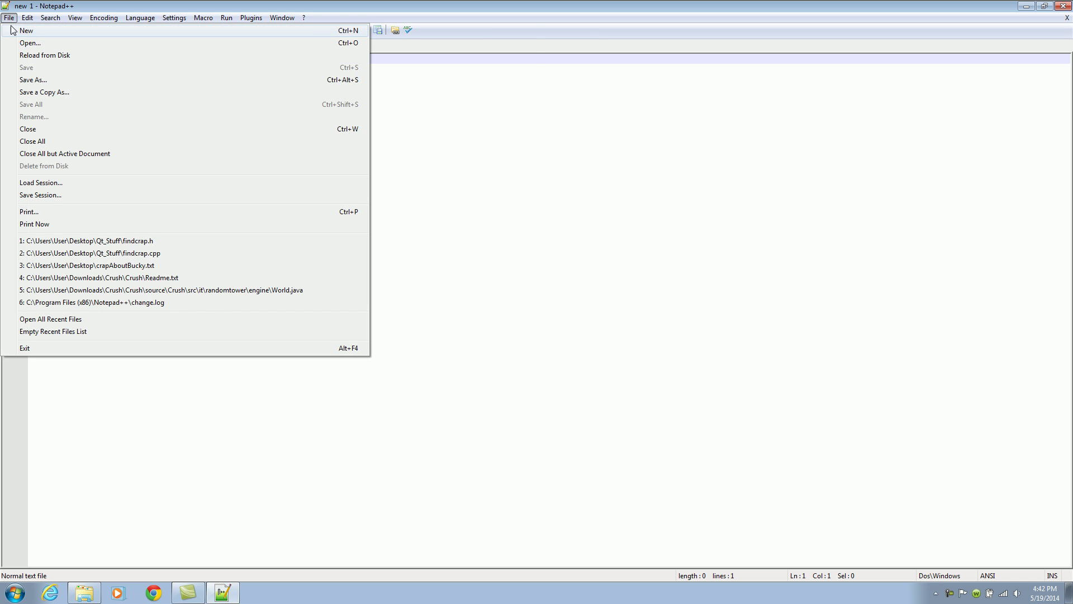
pyautogui.click(23, 43)
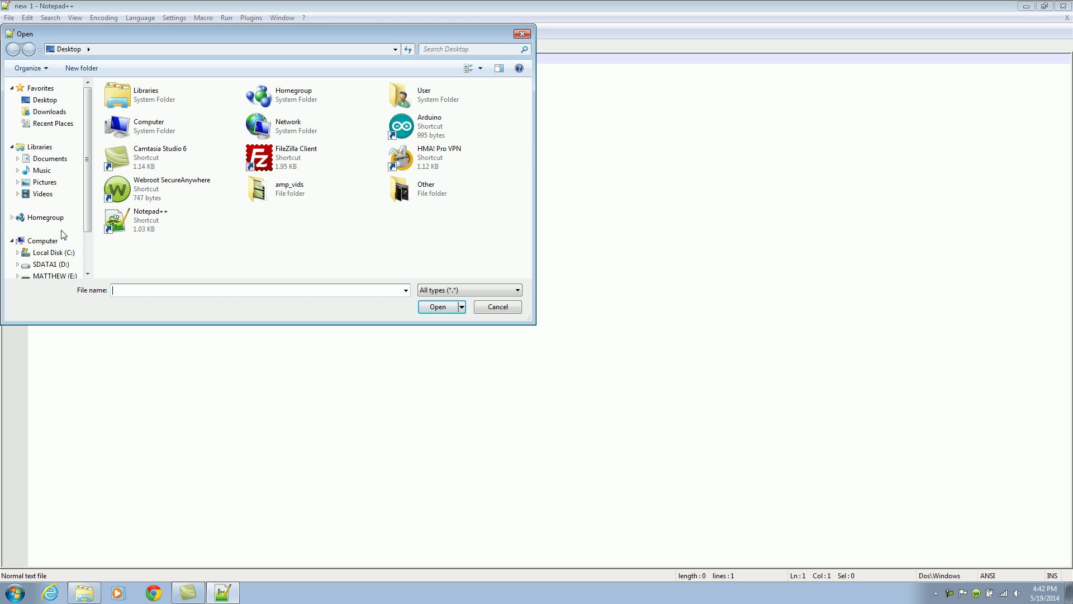
pyautogui.click(51, 252)
pyautogui.click(107, 101)
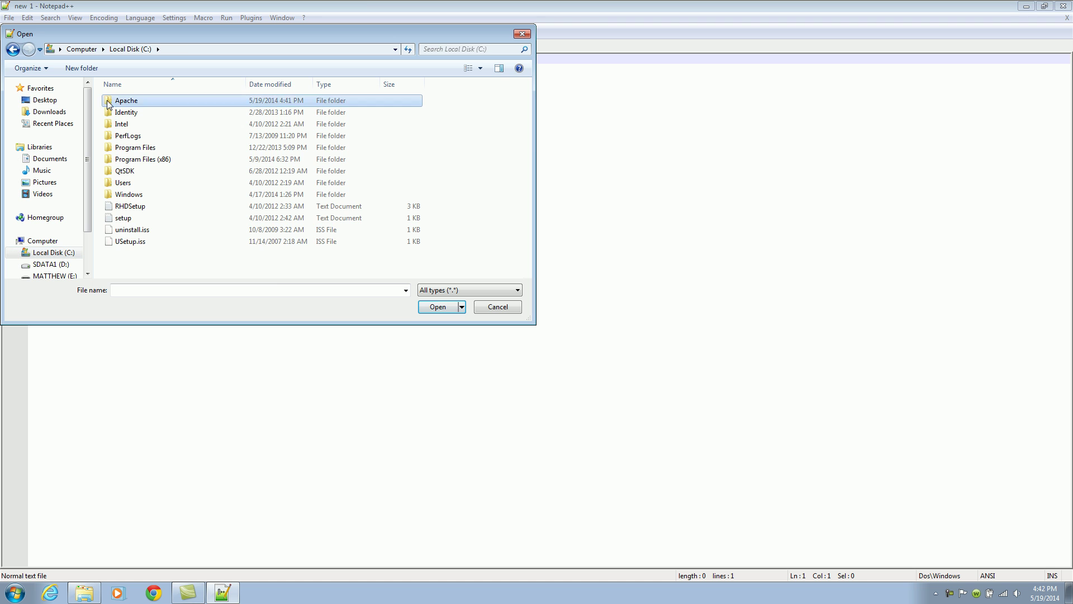
pyautogui.doubleClick(109, 103)
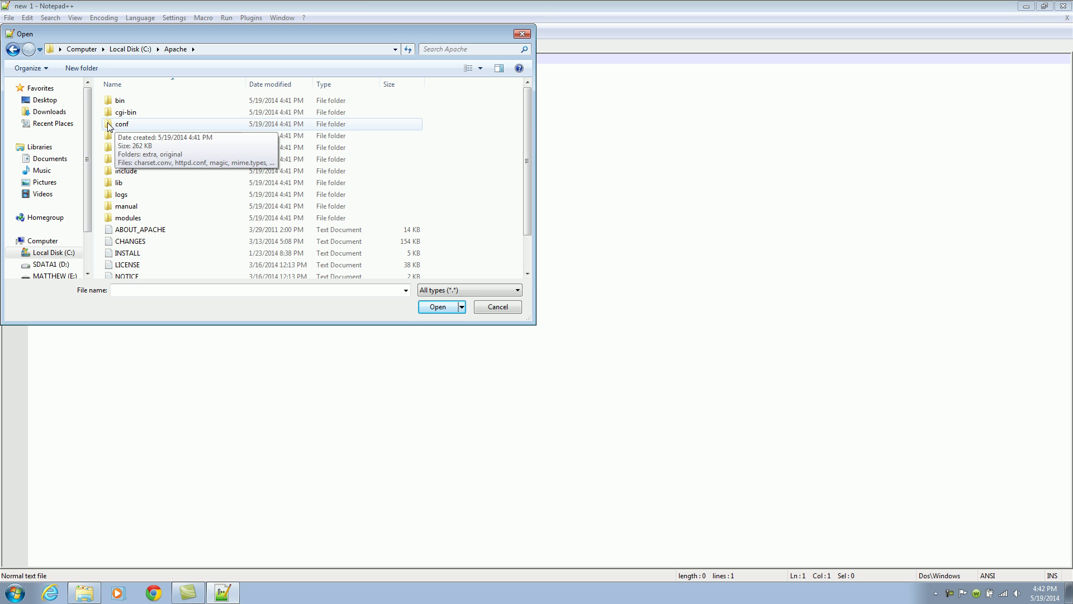
pyautogui.doubleClick(109, 124)
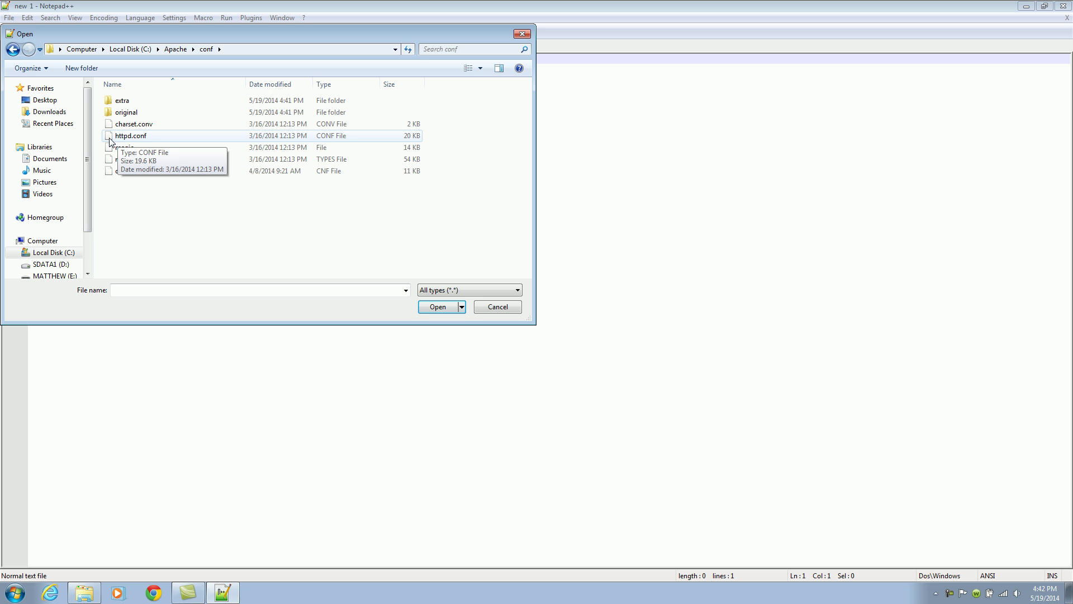
pyautogui.doubleClick(110, 138)
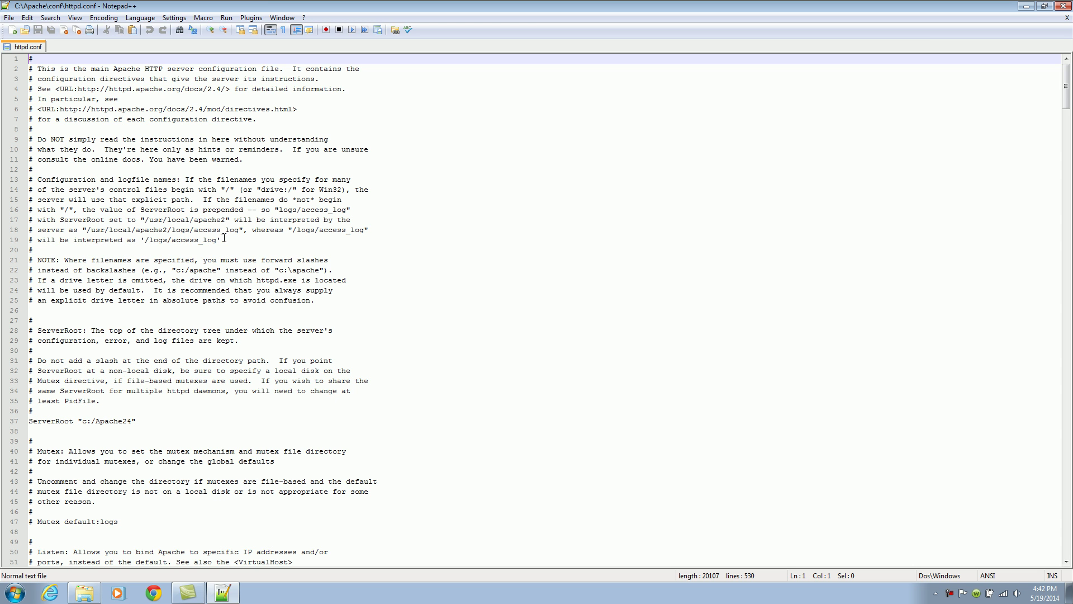
# Copy the c:/Apache24 path from the ServerRoot directive on line 37.
pyautogui.click(136, 421)
pyautogui.moveTo(135, 421); pyautogui.dragTo(83, 421)
pyautogui.click(105, 420)
pyautogui.click(127, 420)
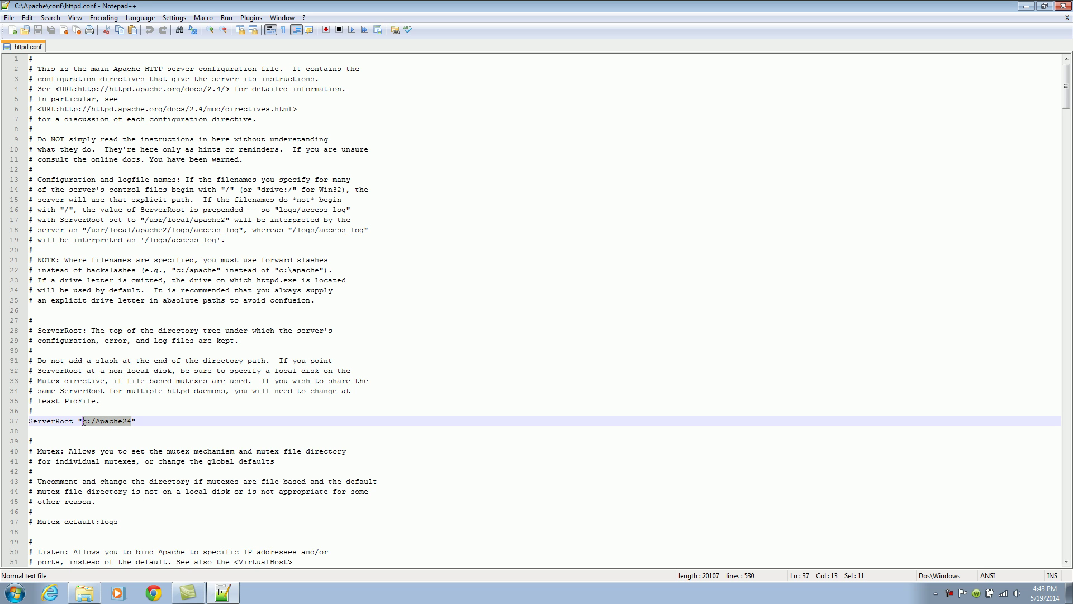
pyautogui.rightClick(116, 423)
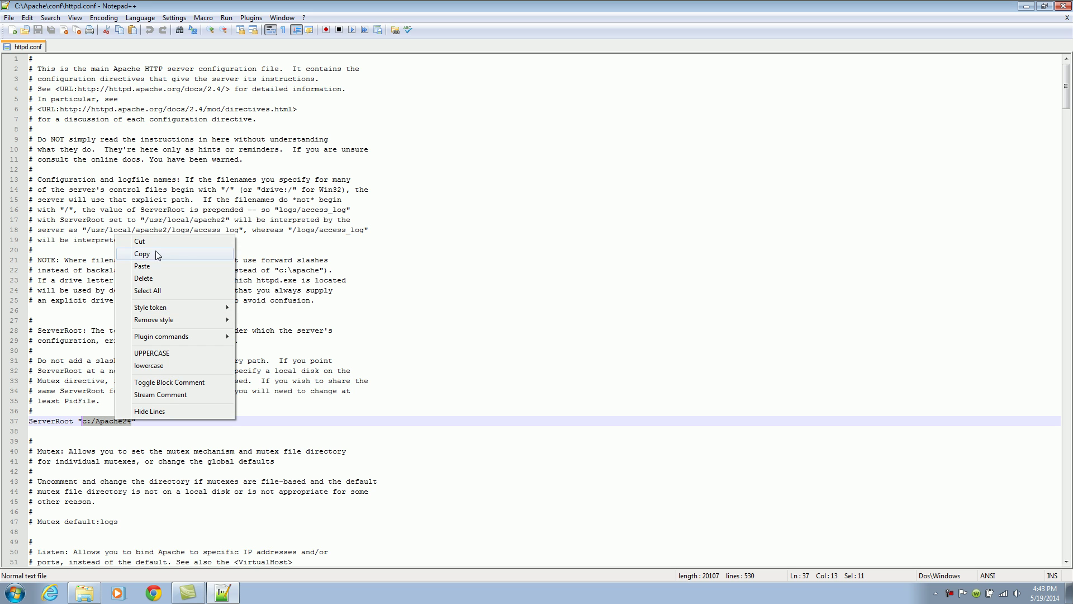
pyautogui.click(146, 254)
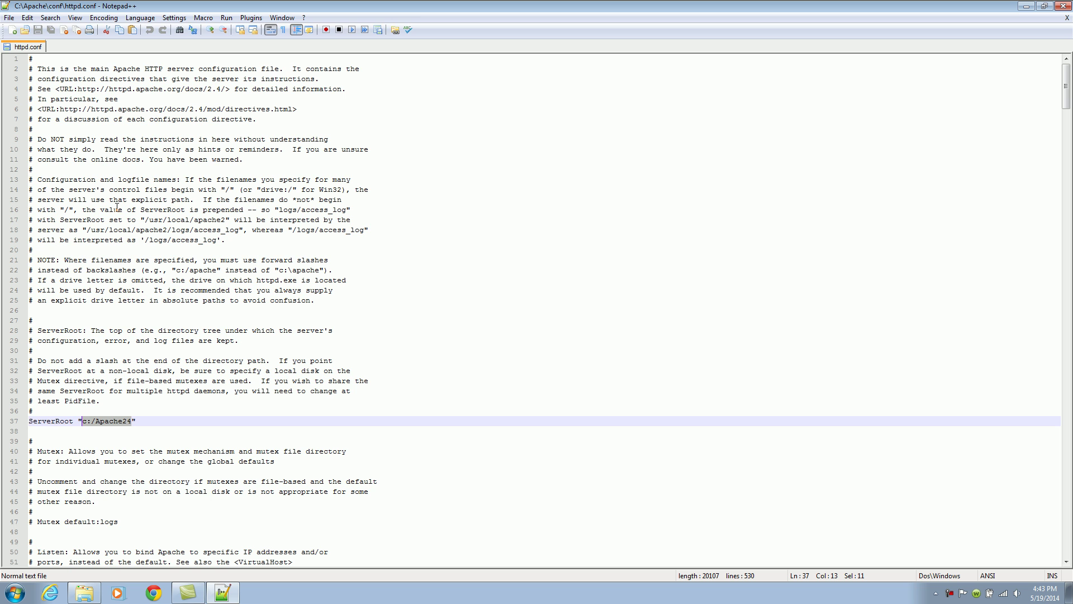
# Replace all occurrences of c:/Apache24 with c:/Apache and acknowledge the count of 6.
pyautogui.click(48, 18)
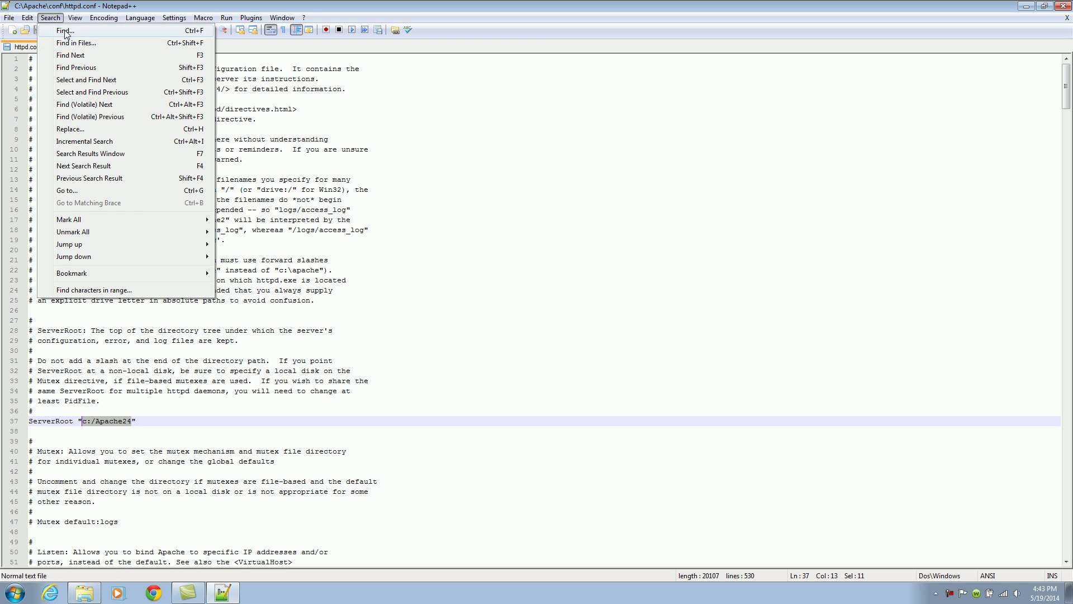
pyautogui.click(65, 31)
pyautogui.click(420, 231)
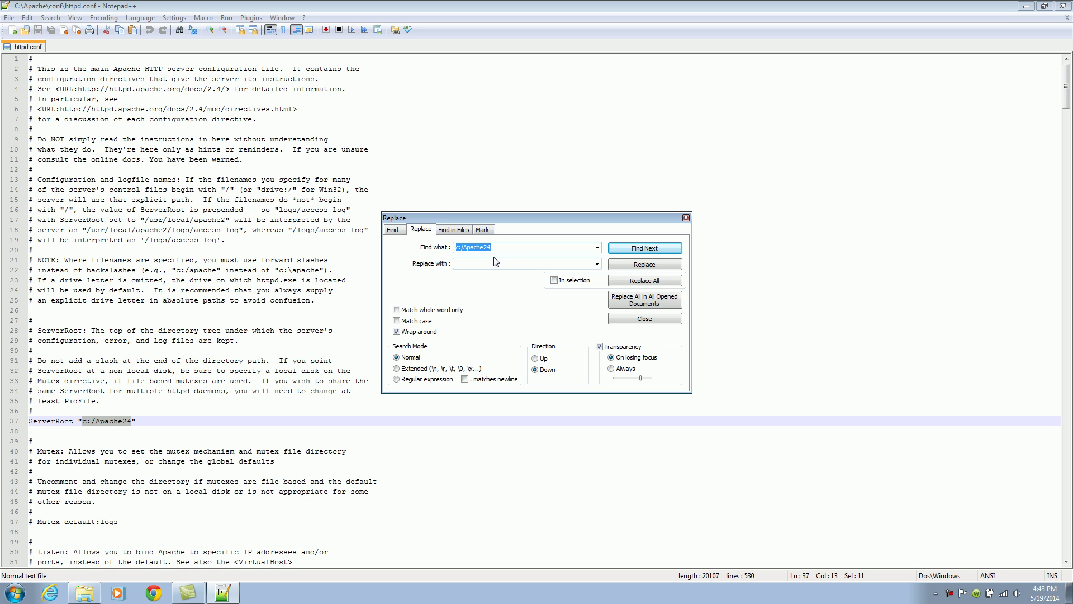
pyautogui.click(480, 264)
pyautogui.write('c:/Apache')
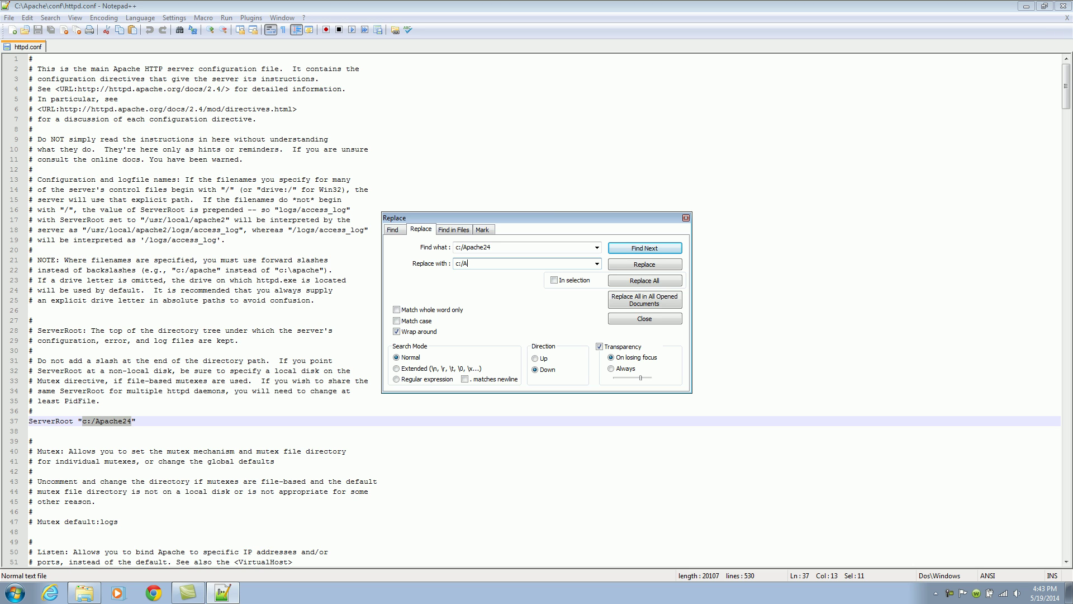
pyautogui.doubleClick(498, 248)
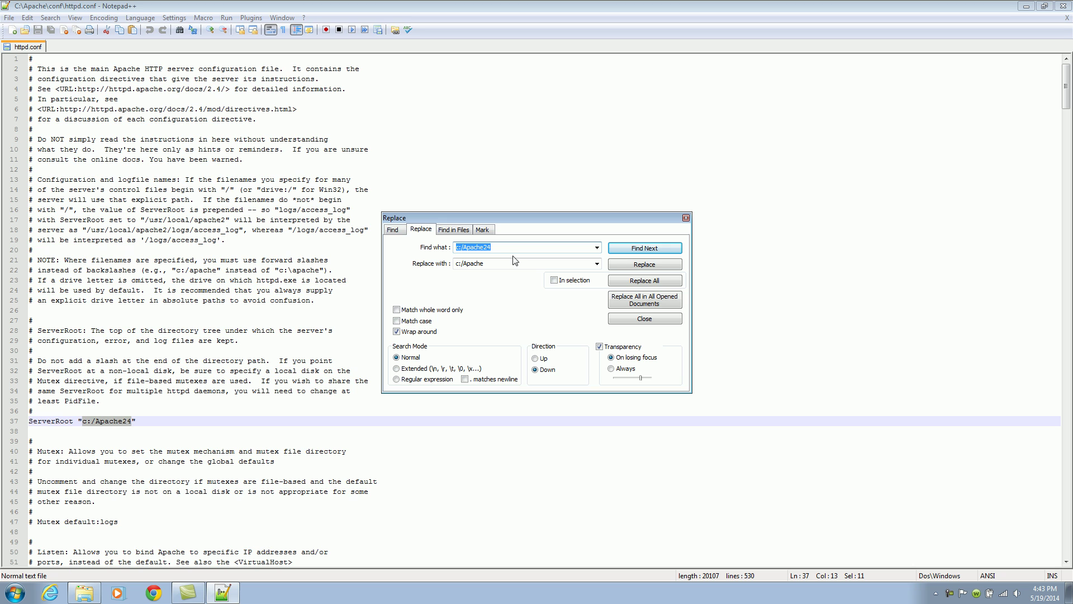
pyautogui.click(493, 264)
pyautogui.doubleClick(492, 264)
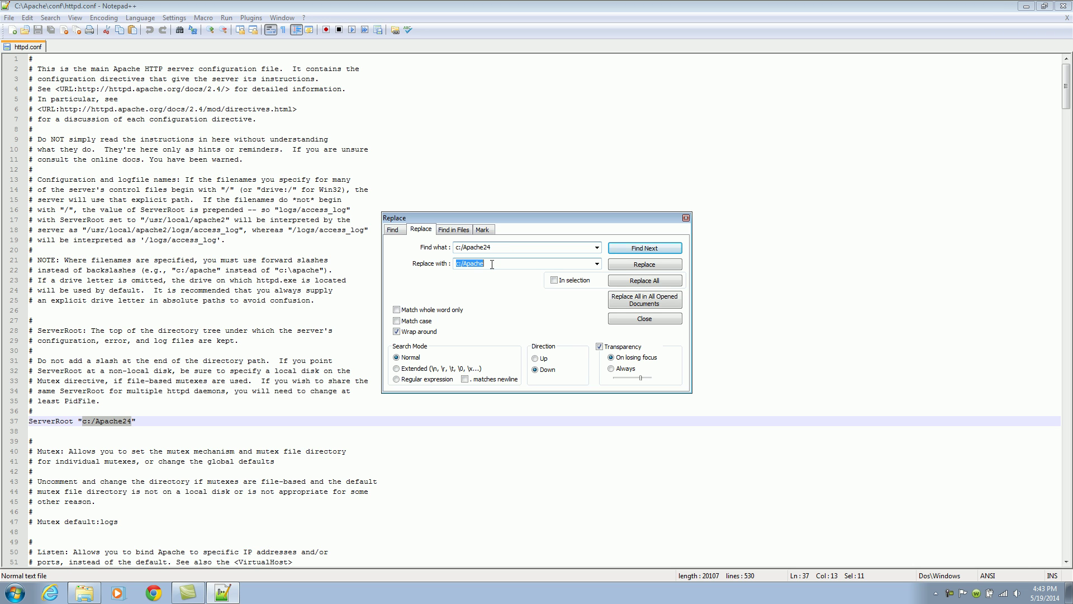
pyautogui.click(491, 264)
pyautogui.click(650, 280)
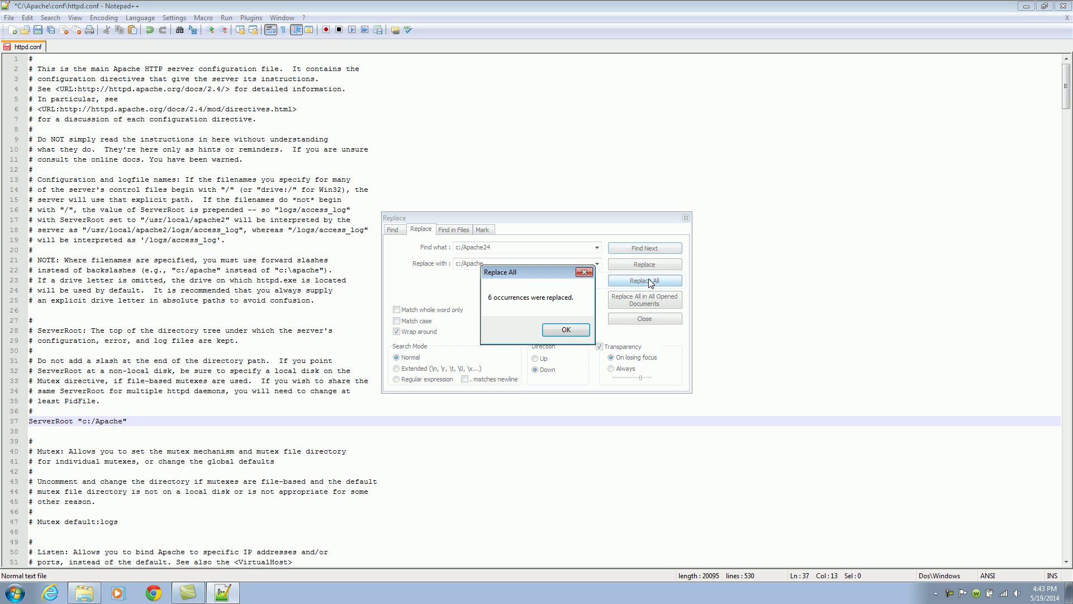
pyautogui.click(566, 330)
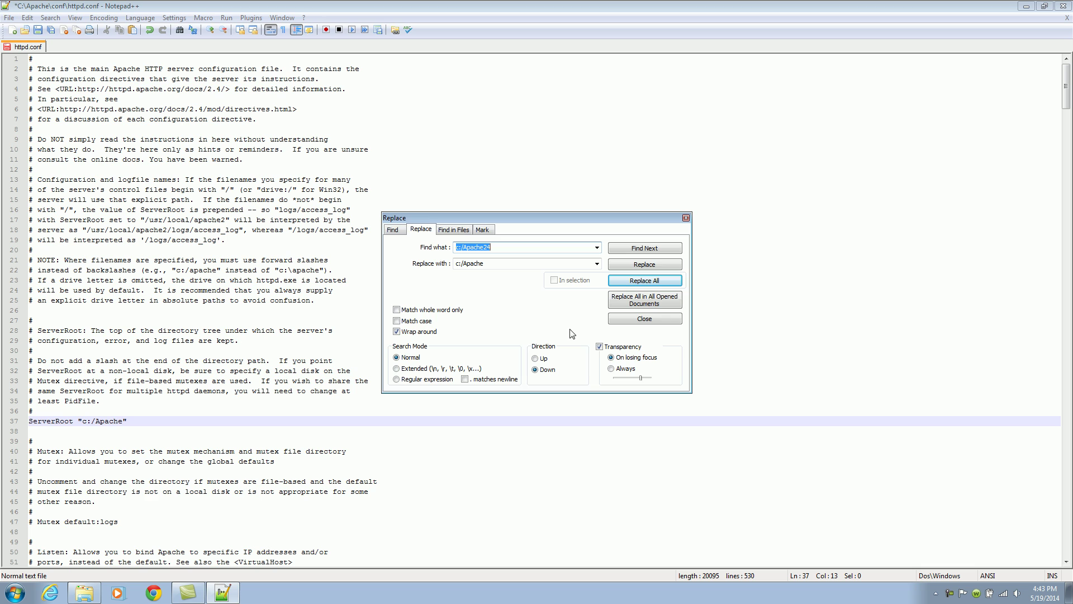
# Close the Replace window and check that line 37 now reads ServerRoot "c:/Apache".
pyautogui.click(686, 217)
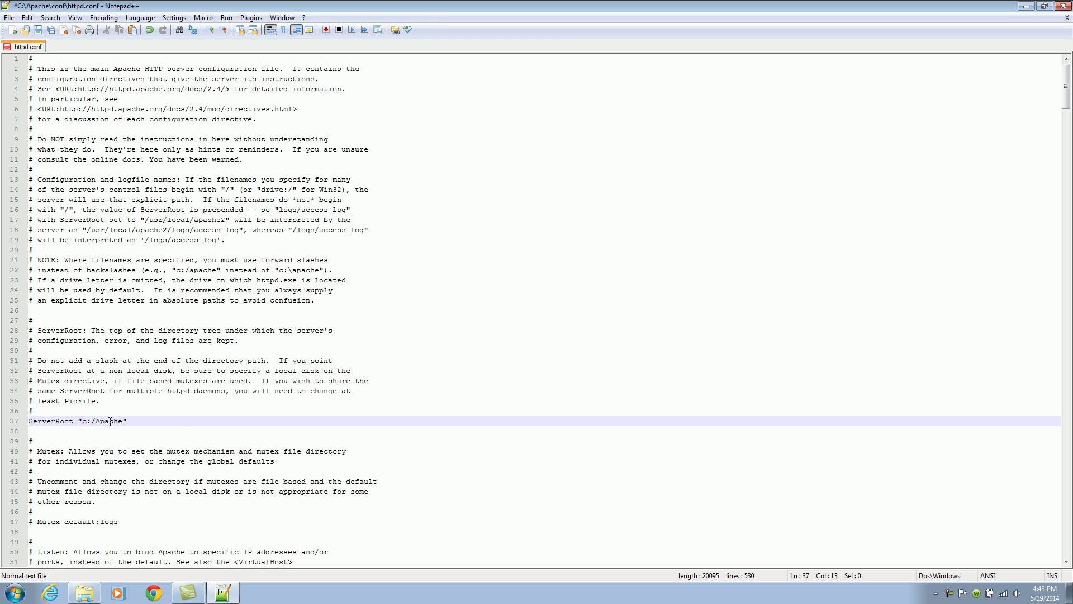
pyautogui.moveTo(128, 421); pyautogui.dragTo(29, 421)
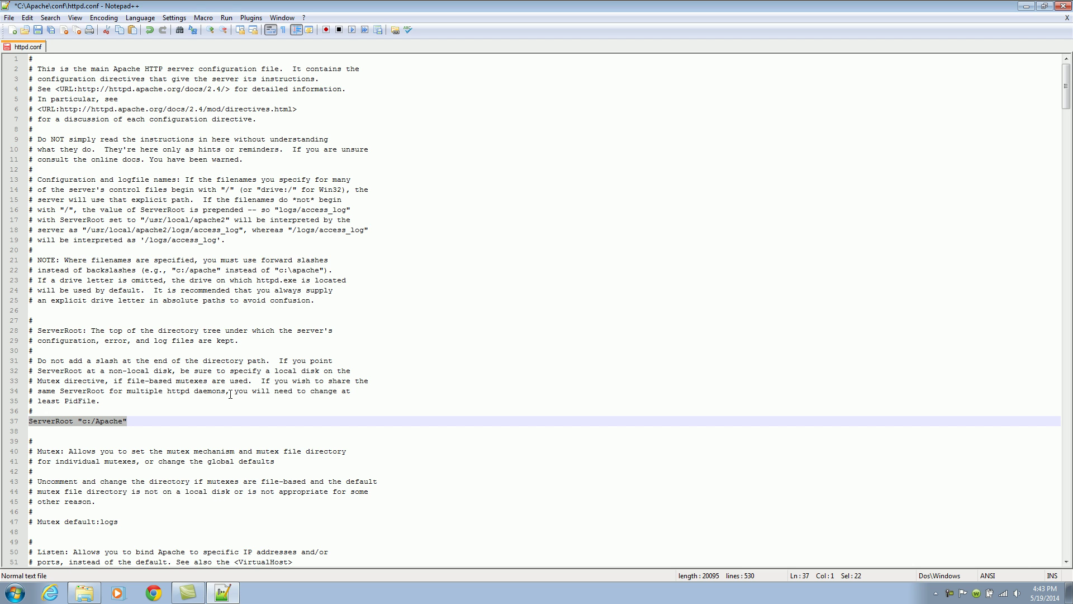
pyautogui.click(143, 420)
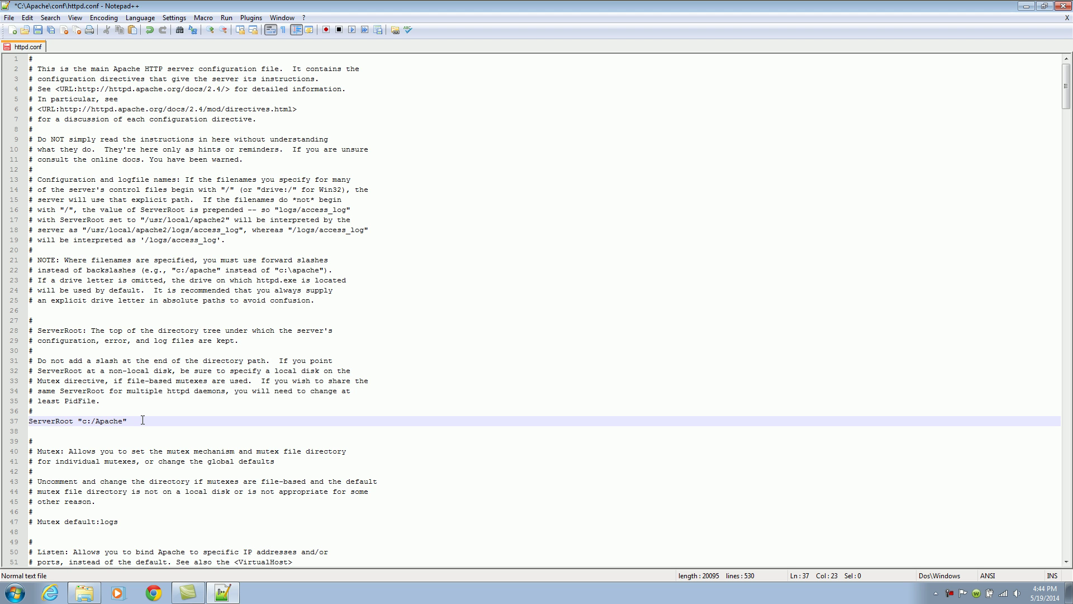
# Uncomment line 217 as ServerName localhost:80 and save httpd.conf.
pyautogui.scroll(-20, 142, 420)
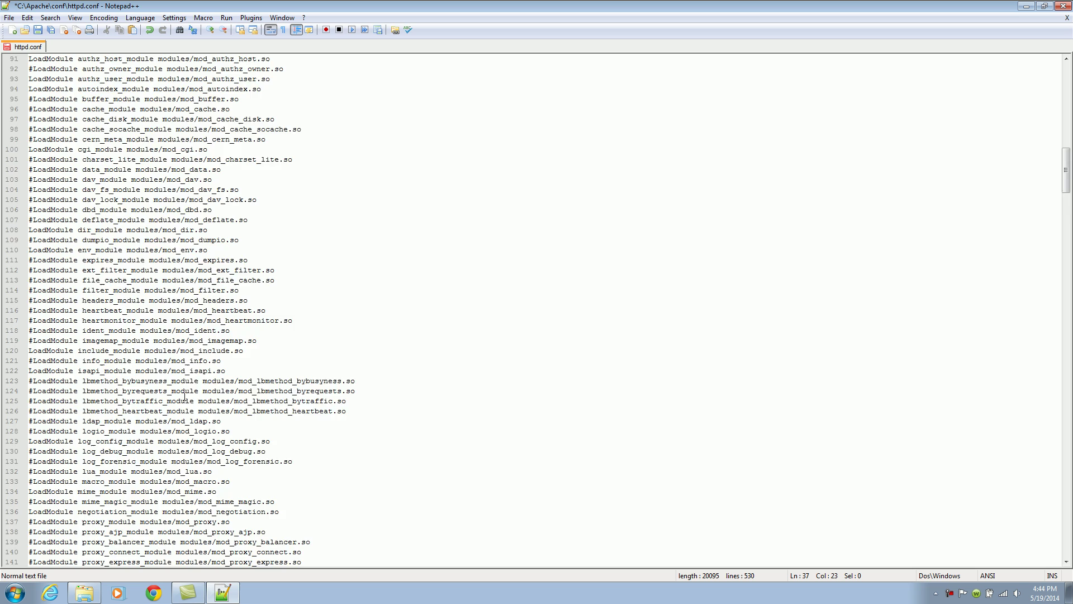
pyautogui.scroll(-20, 184, 395)
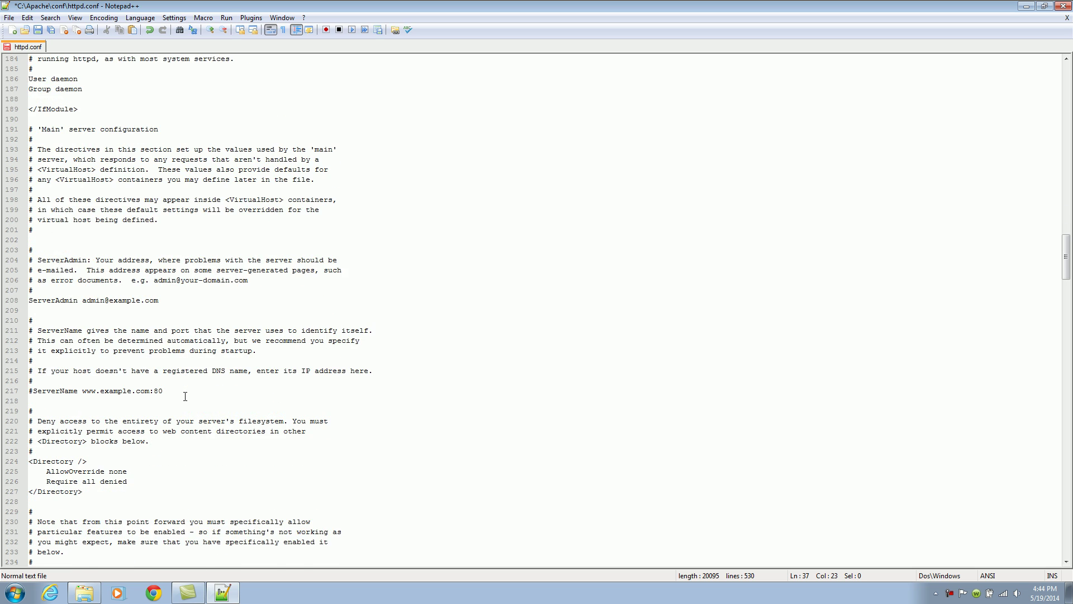
pyautogui.scroll(-1, 185, 396)
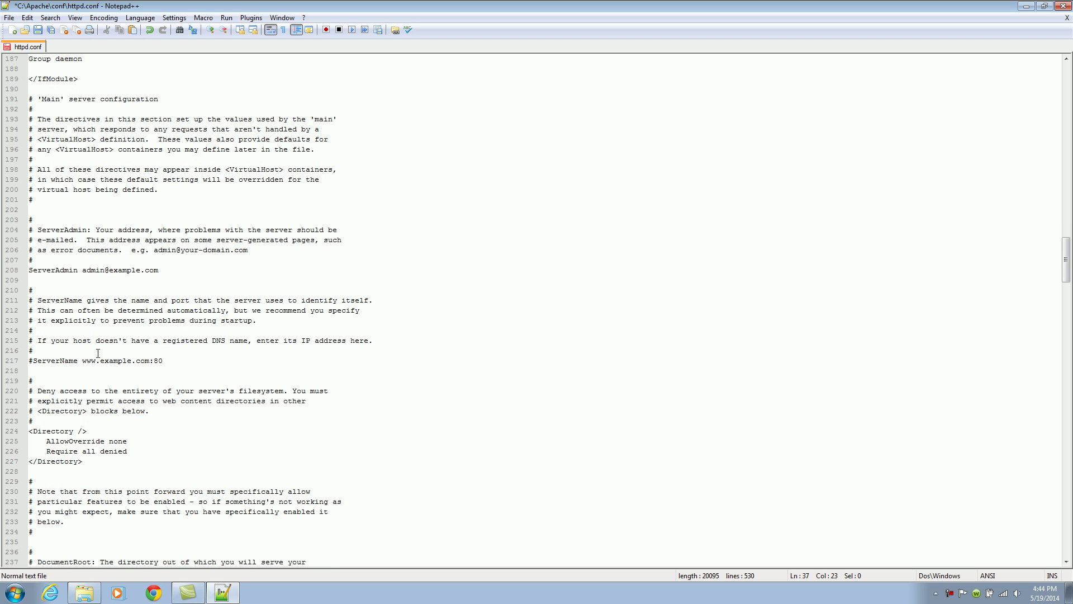
pyautogui.moveTo(163, 360); pyautogui.dragTo(31, 360)
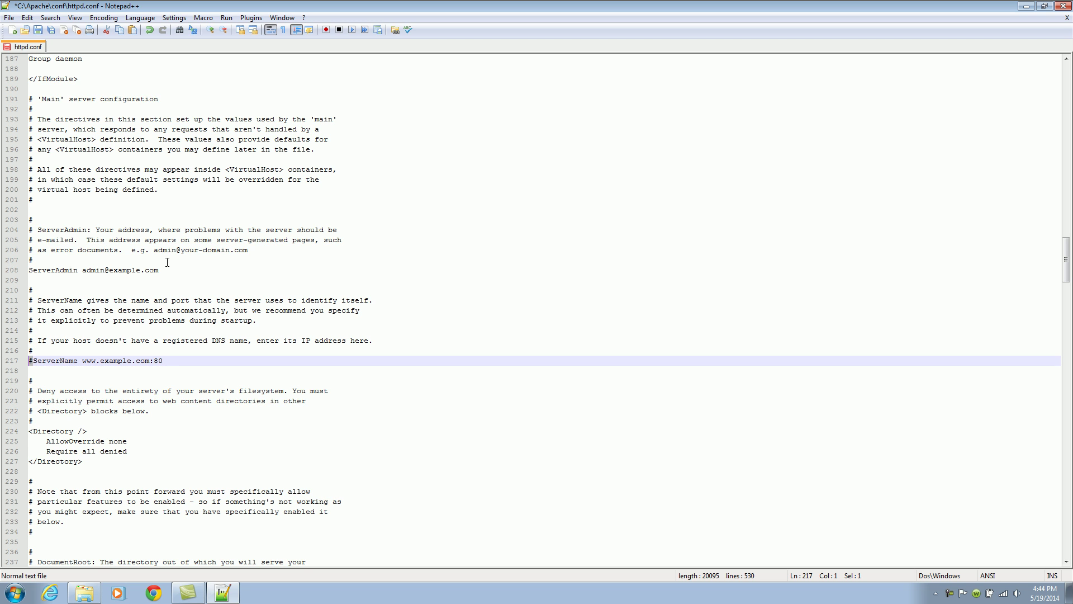
pyautogui.press('Delete')
pyautogui.moveTo(79, 360)
pyautogui.mouseDown()
pyautogui.moveTo(148, 361)
pyautogui.moveTo(79, 361)
pyautogui.mouseUp()
pyautogui.click(136, 361)
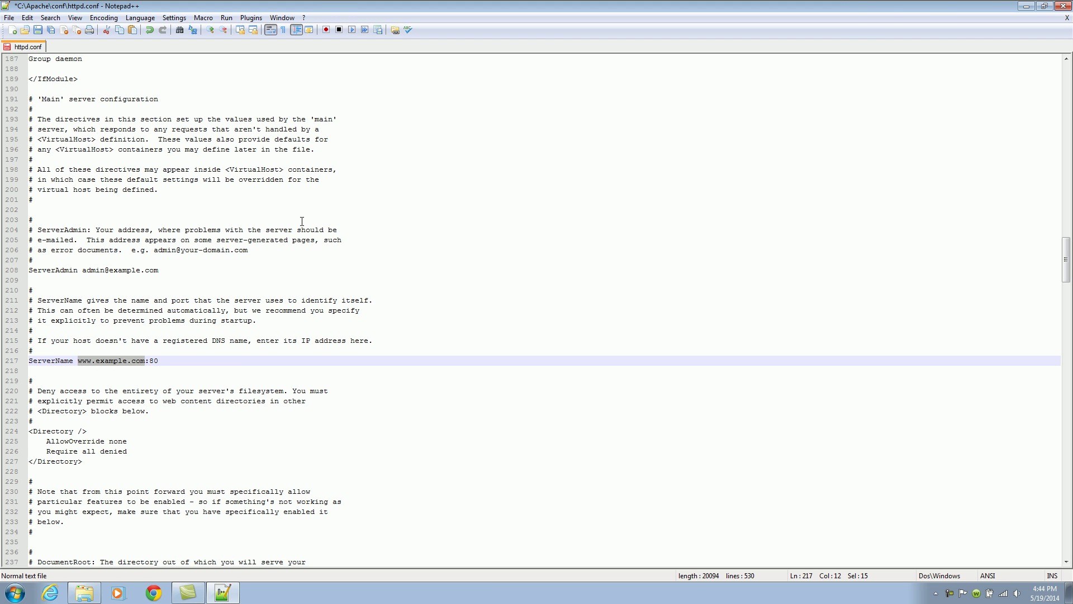
pyautogui.write('localhost')
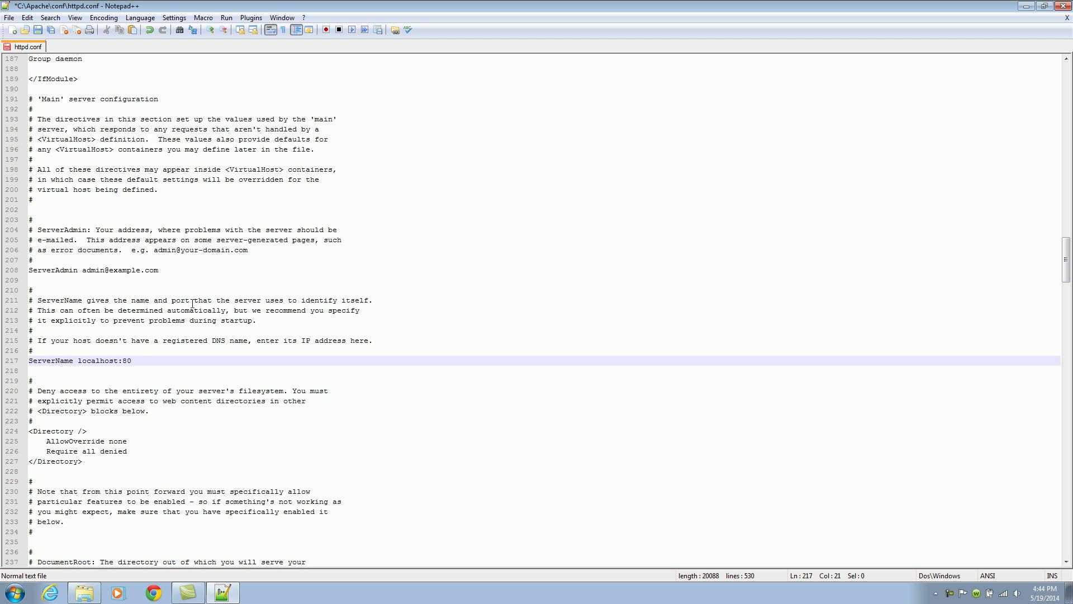
pyautogui.moveTo(123, 362); pyautogui.dragTo(135, 360)
pyautogui.click(134, 360)
pyautogui.click(38, 30)
pyautogui.moveTo(140, 360); pyautogui.dragTo(28, 361)
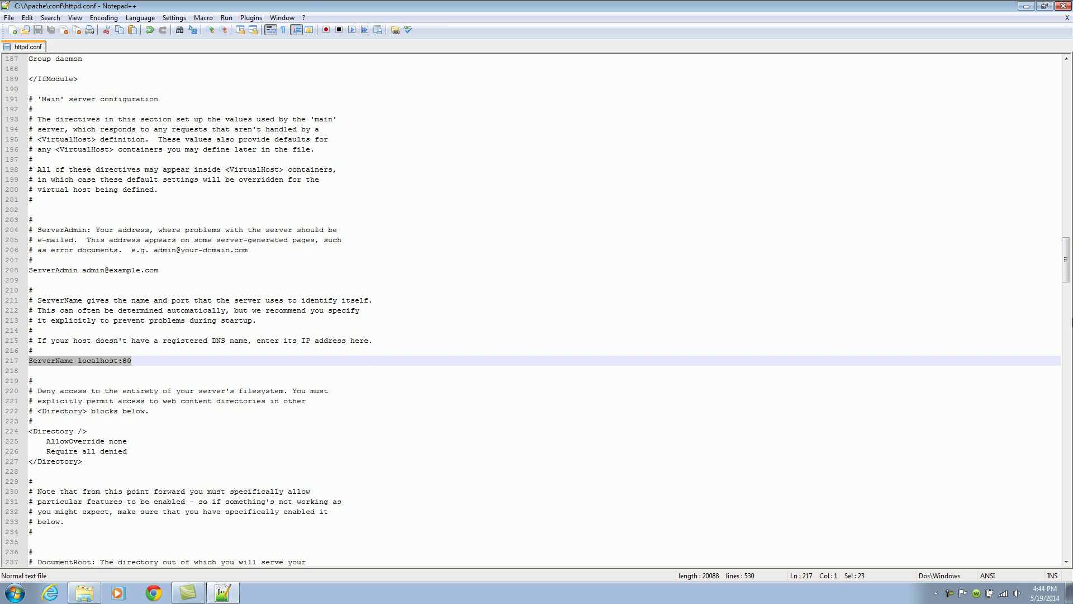
# Scroll back to the top, verify the ServerRoot line, and close Notepad++.
pyautogui.moveTo(1065, 263); pyautogui.dragTo(1065, 86)
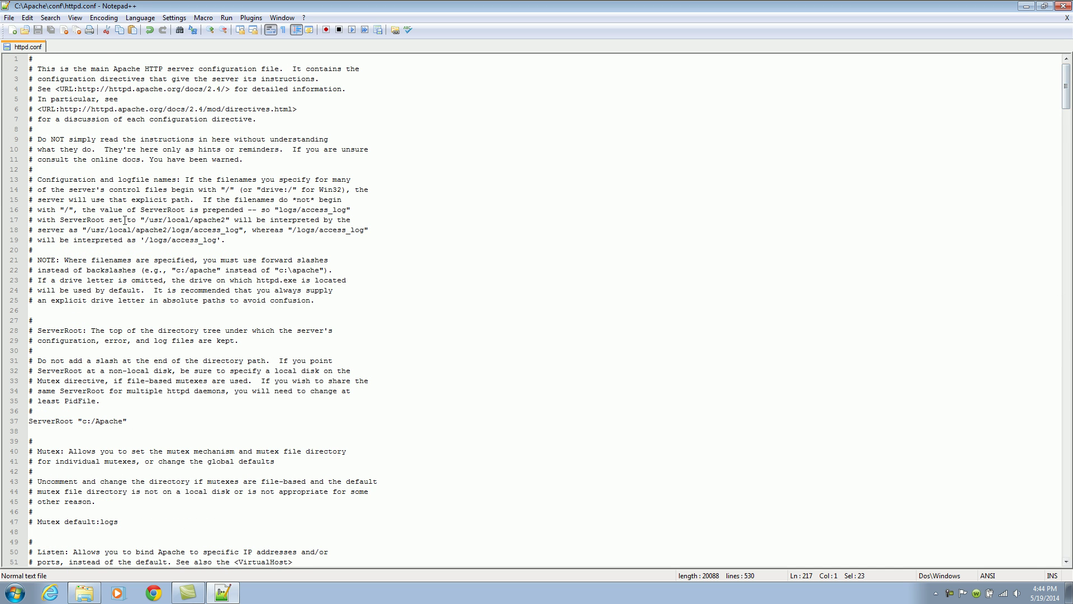
pyautogui.moveTo(128, 421); pyautogui.dragTo(3, 423)
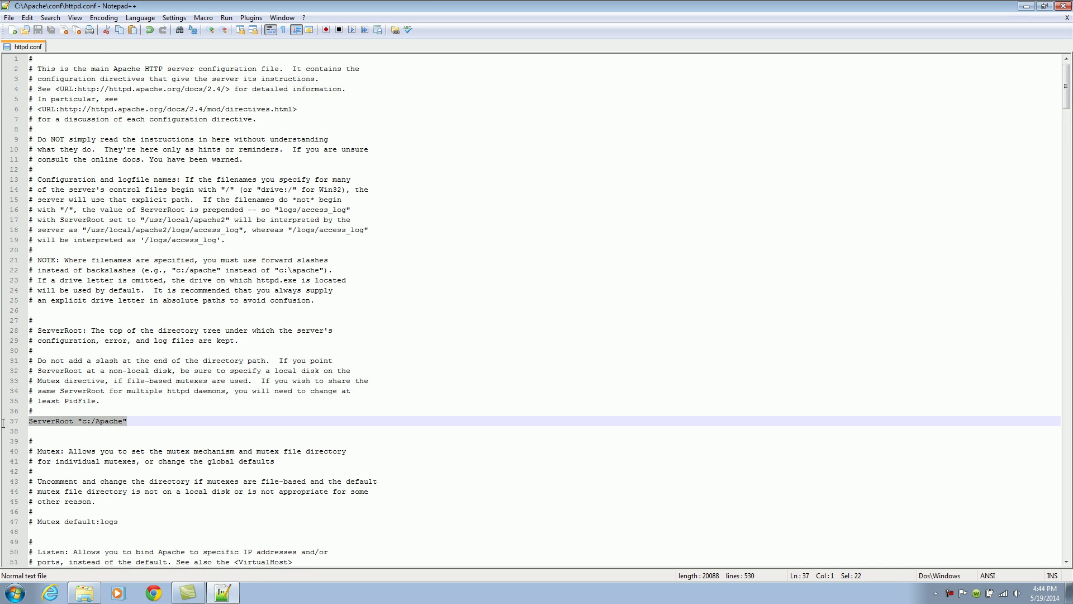
pyautogui.click(110, 420)
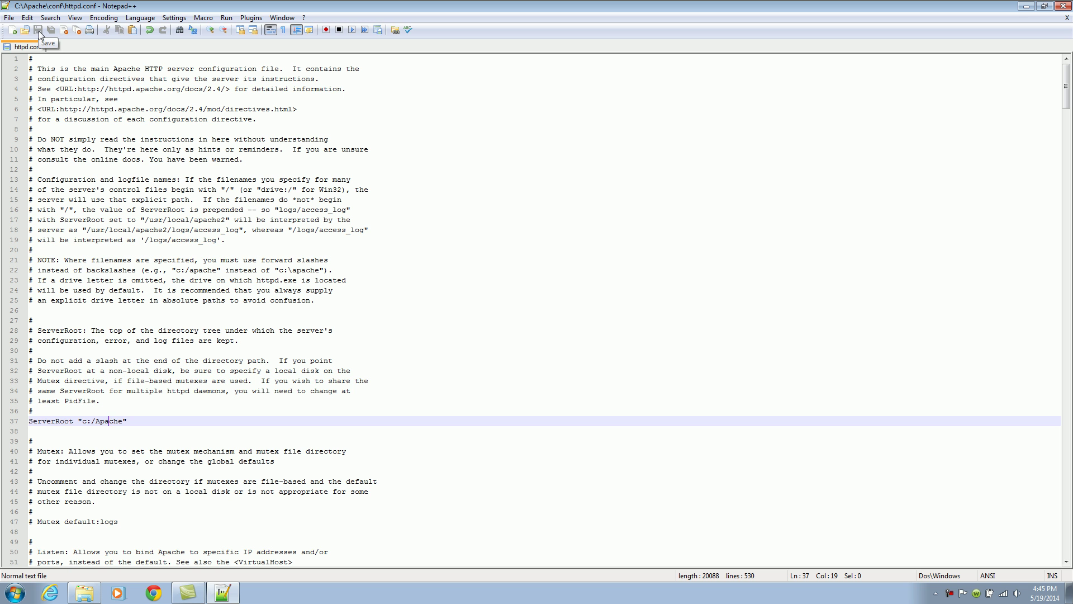
pyautogui.click(1065, 8)
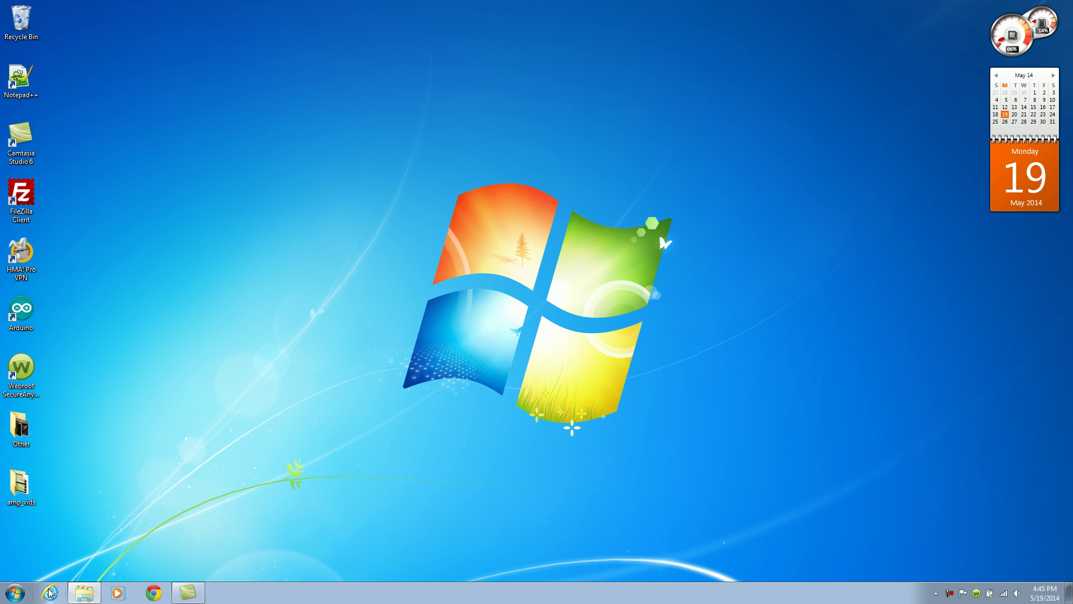
# Launch Command Prompt by searching cmd from the Start menu.
pyautogui.click(12, 595)
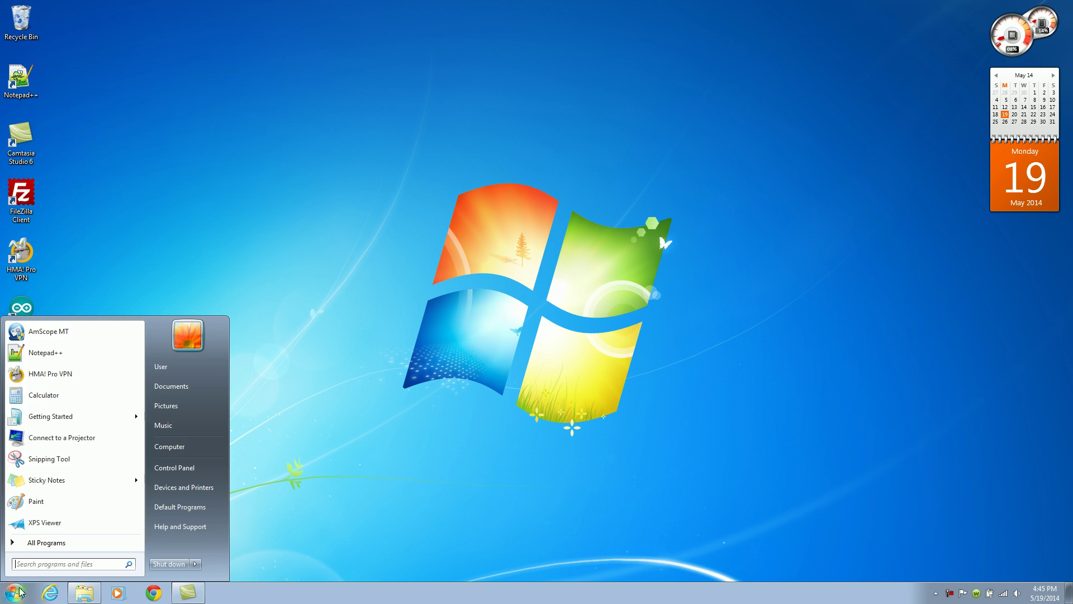
pyautogui.write('cmd')
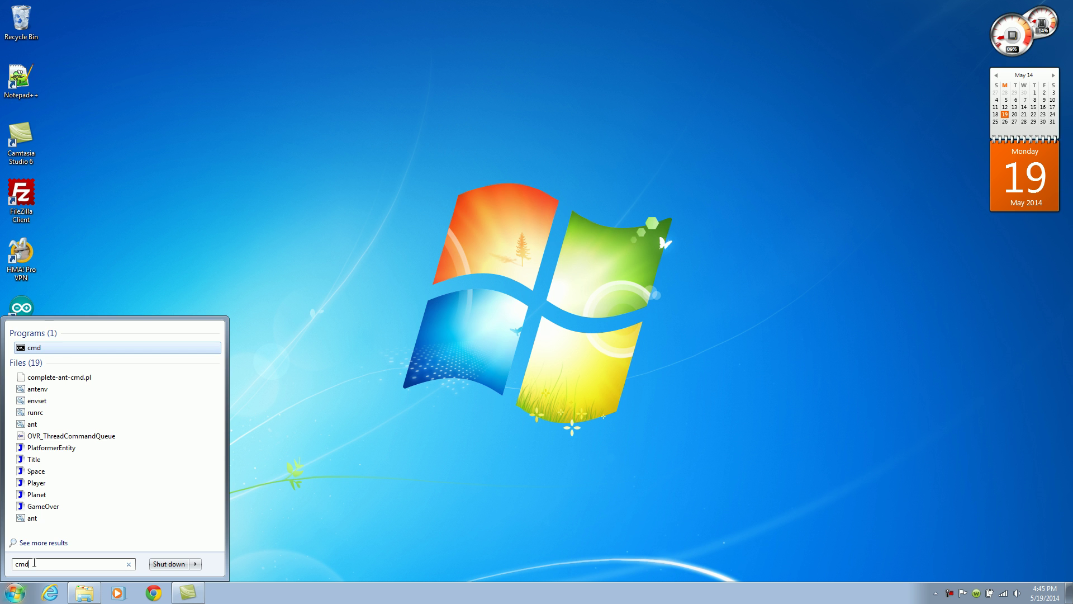
pyautogui.press('Return')
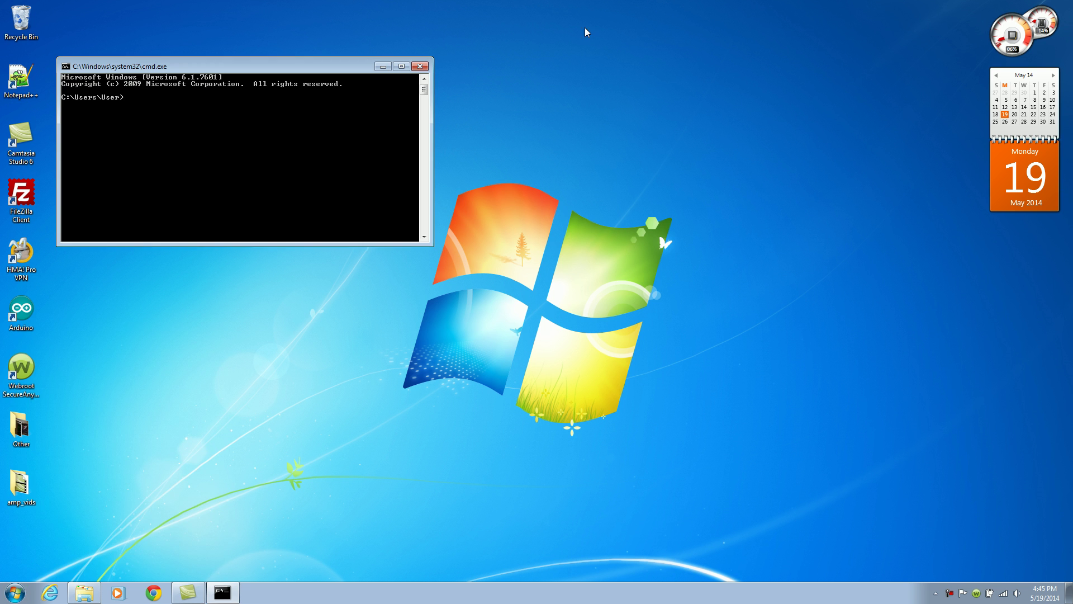
pyautogui.moveTo(197, 59); pyautogui.dragTo(315, 259)
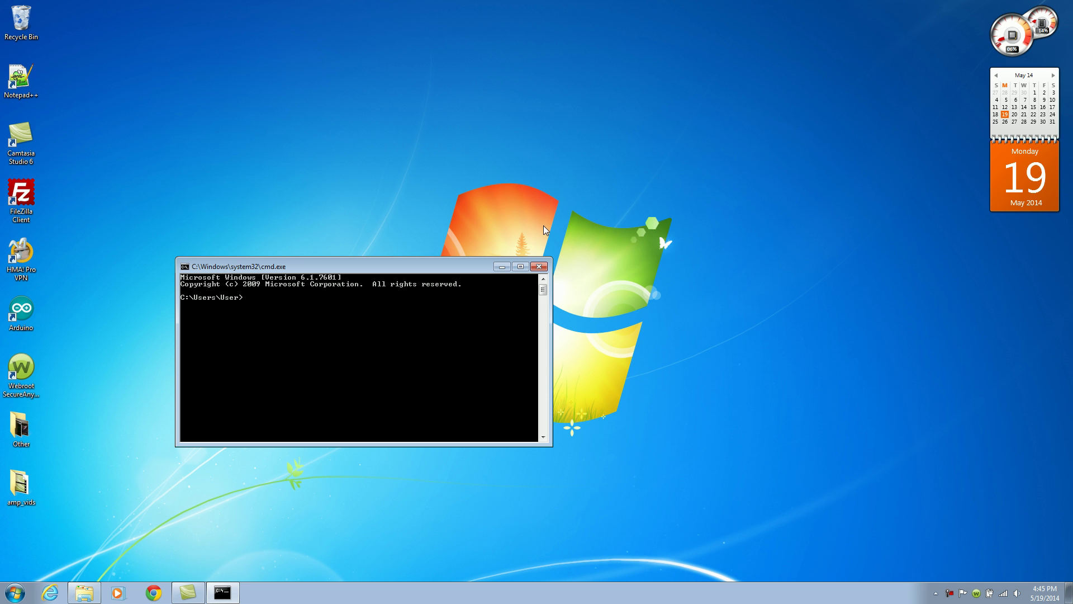
# Change to C:\Apache\bin and run httpd.exe to start Apache.
pyautogui.write('cd \\Apache')
pyautogui.press('BackSpace')
pyautogui.press('BackSpace')
pyautogui.press('BackSpace')
pyautogui.press('BackSpace')
pyautogui.press('BackSpace')
pyautogui.press('BackSpace')
pyautogui.write('cd \\Apache\\bin')
pyautogui.press('Return')
pyautogui.write('httpd.exe')
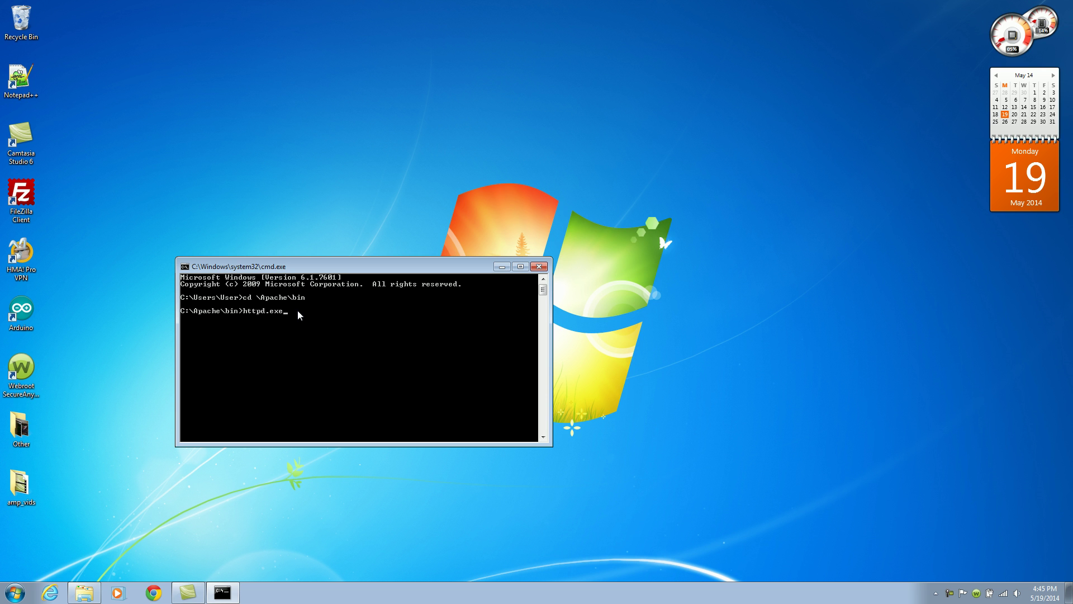
pyautogui.press('Return')
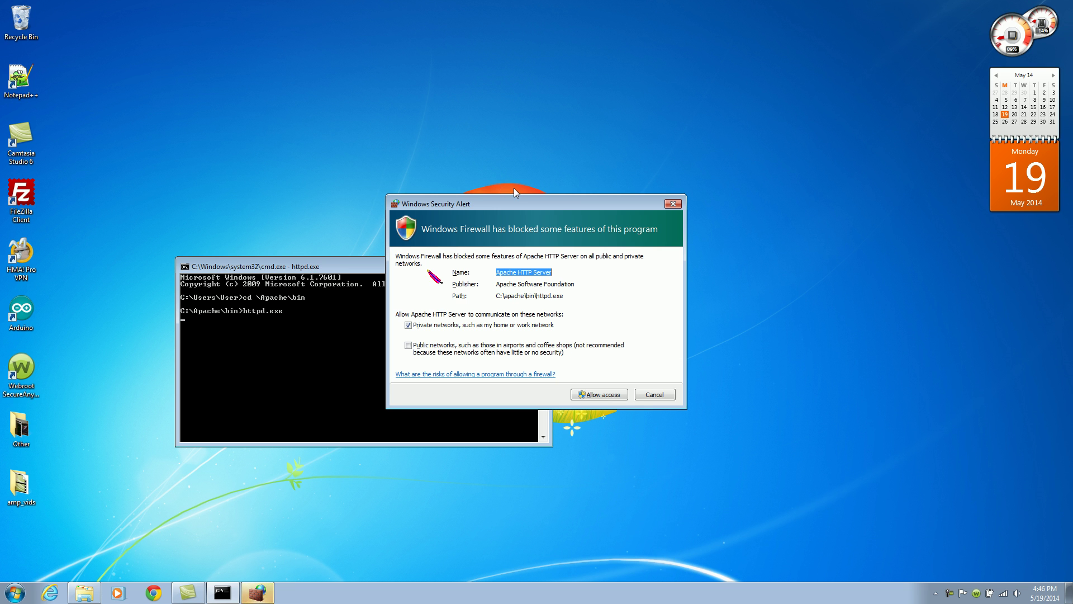
# Allow Apache HTTP Server through Windows Firewall on private networks, leaving httpd.exe running.
pyautogui.moveTo(501, 204); pyautogui.dragTo(459, 197)
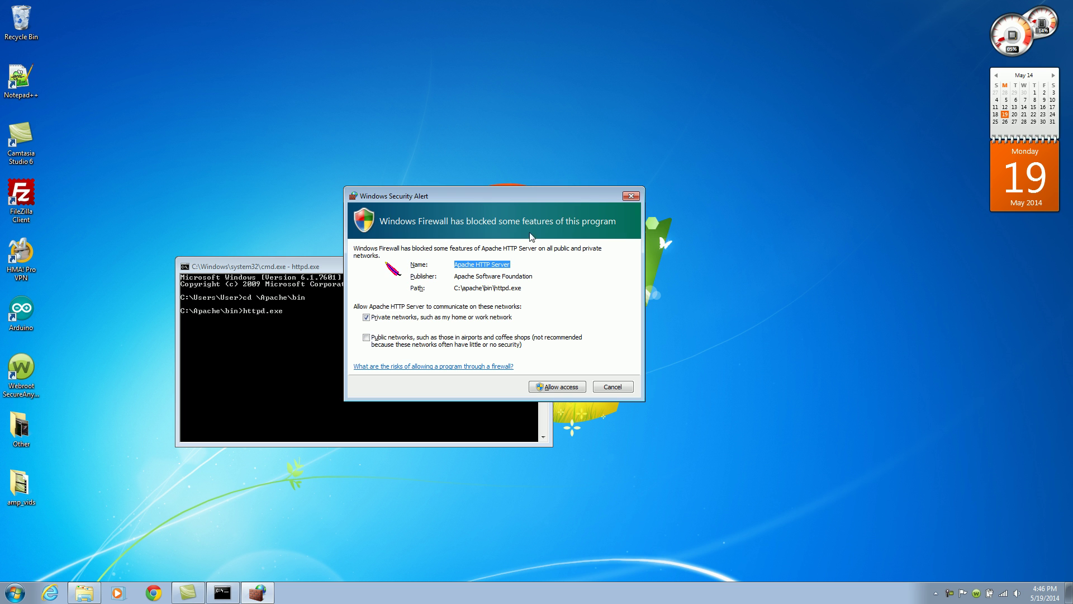
pyautogui.click(559, 387)
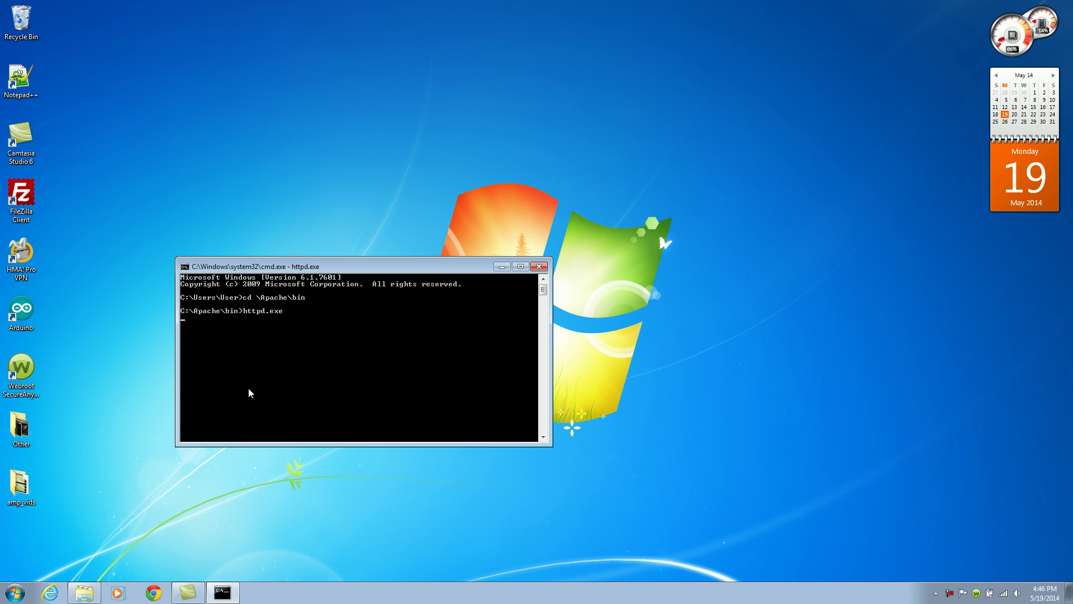
pyautogui.click(153, 593)
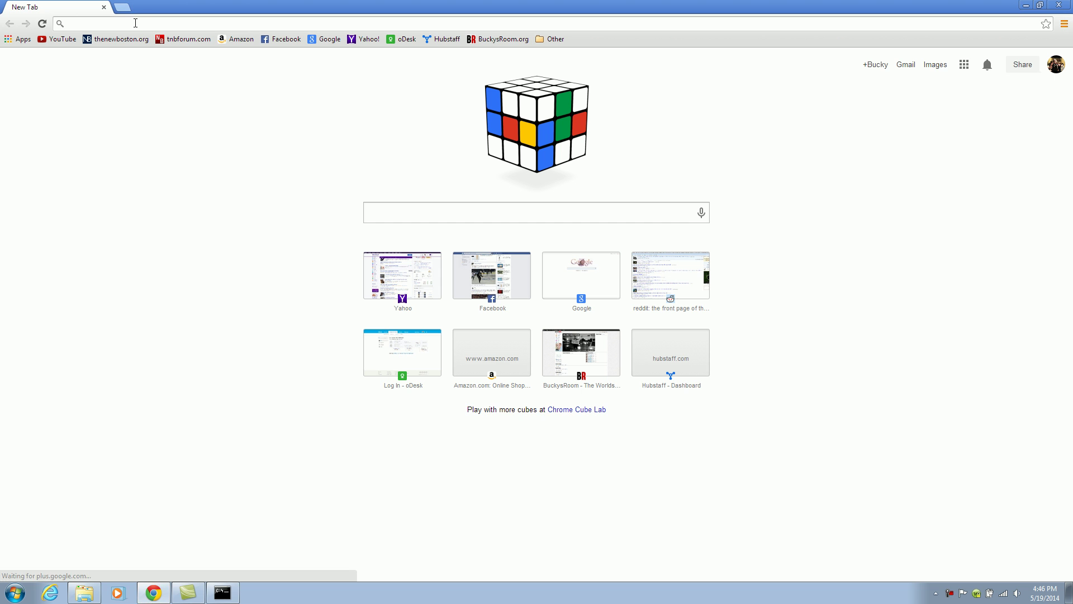
pyautogui.write('localhost')
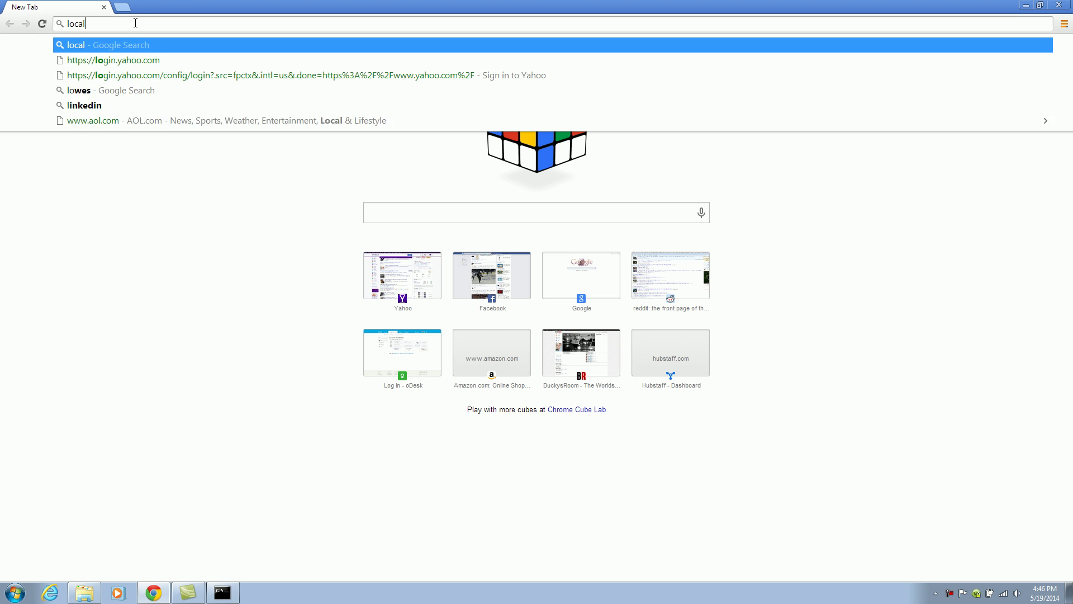